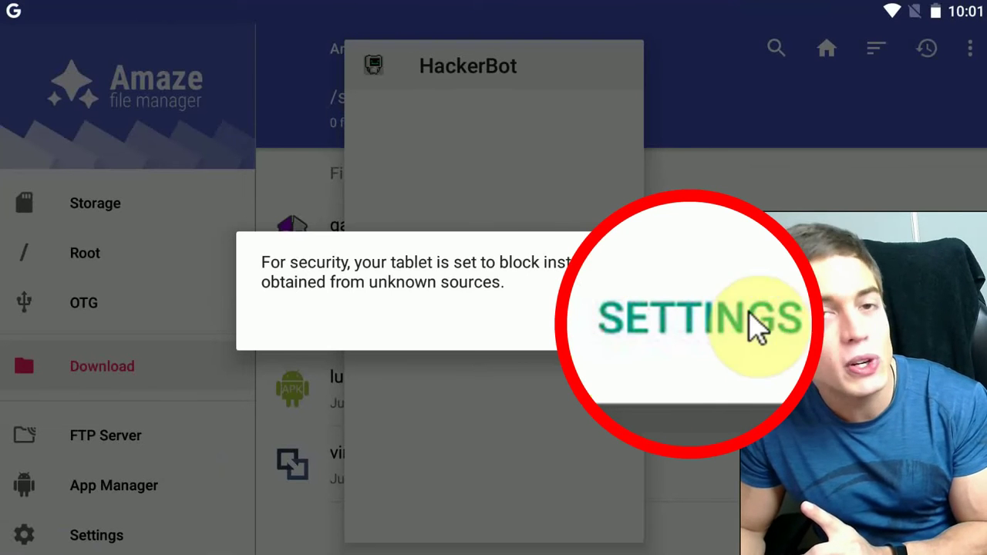
- Open the tablet's Security settings and allow installation of apps from unknown sources
left_click(698, 328)
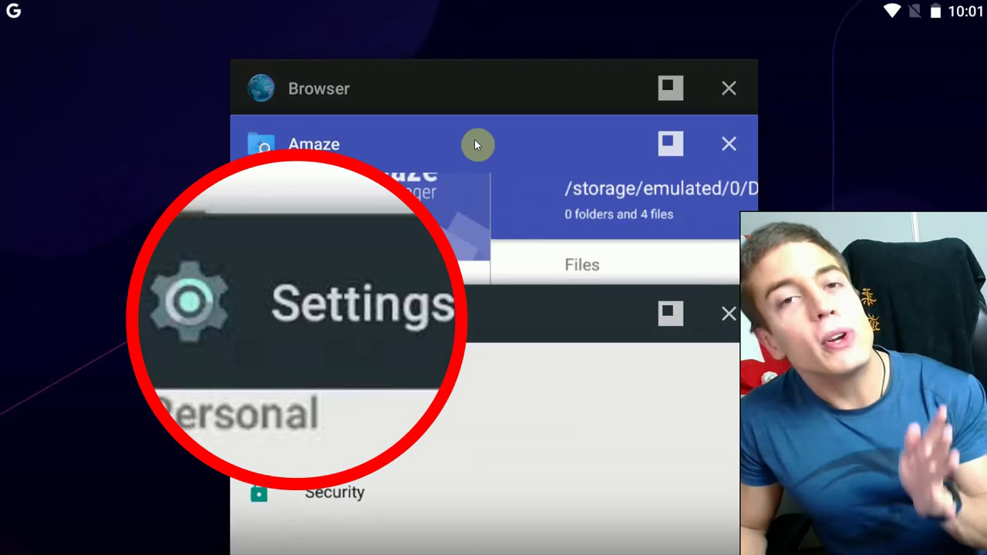
left_click(491, 313)
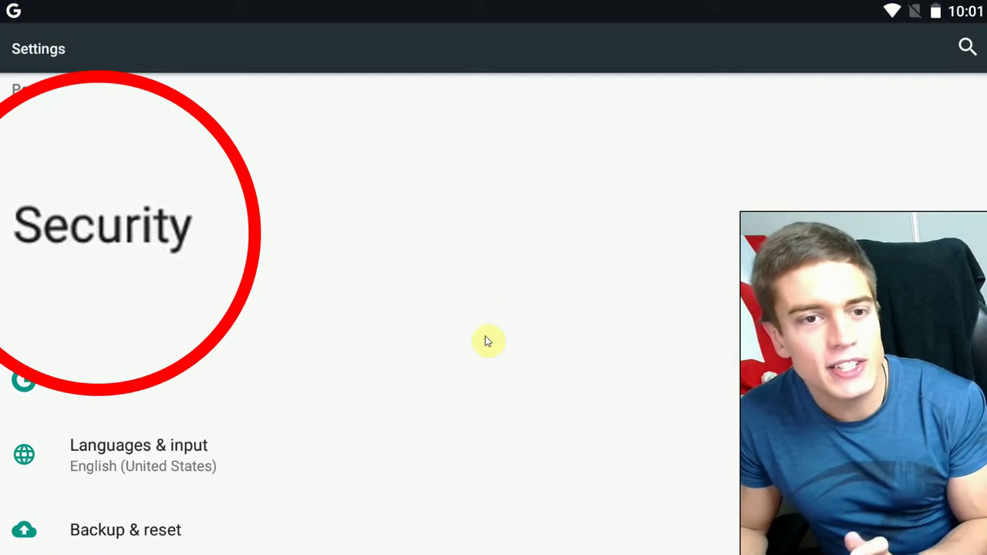
left_click(247, 228)
scroll(593, 443, "down", 5)
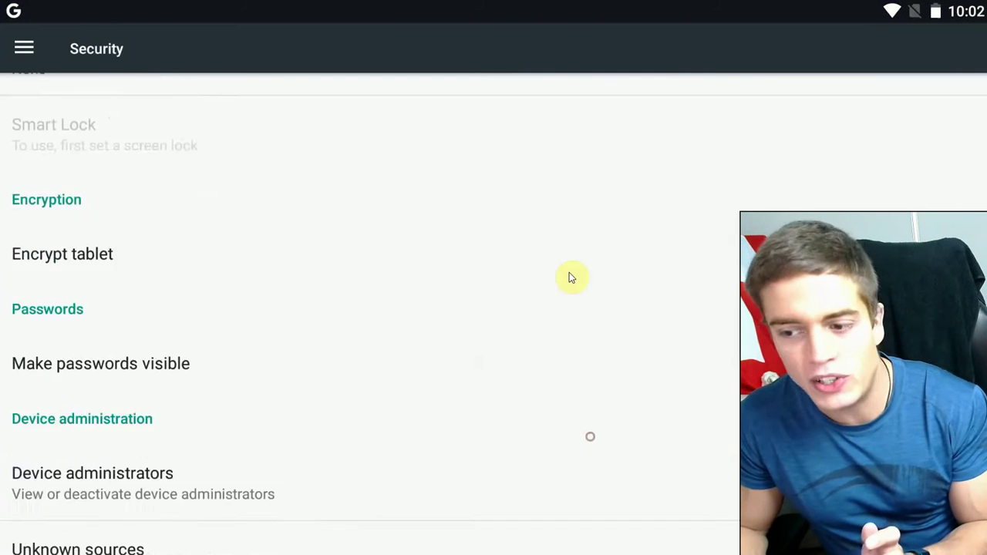
scroll(423, 286, "down", 2)
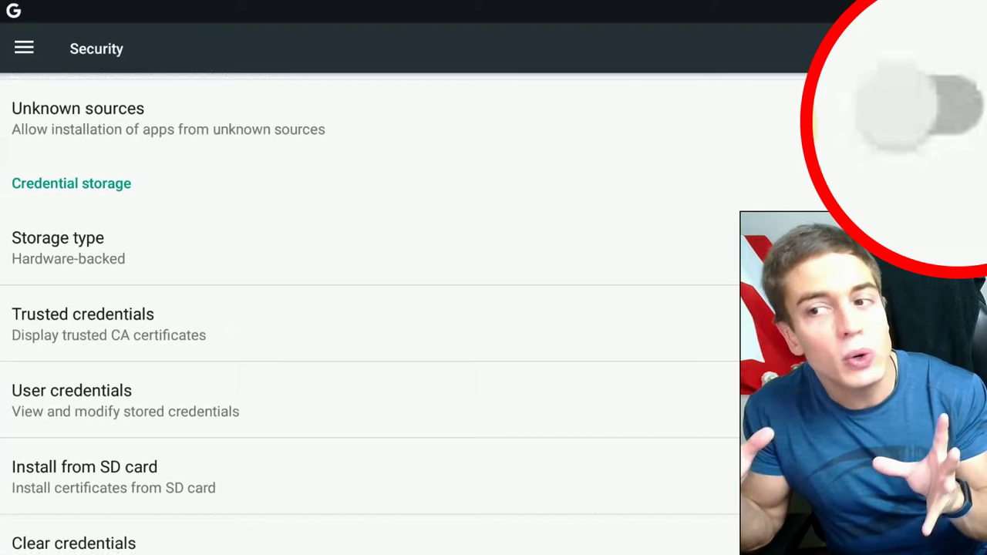
left_click(930, 139)
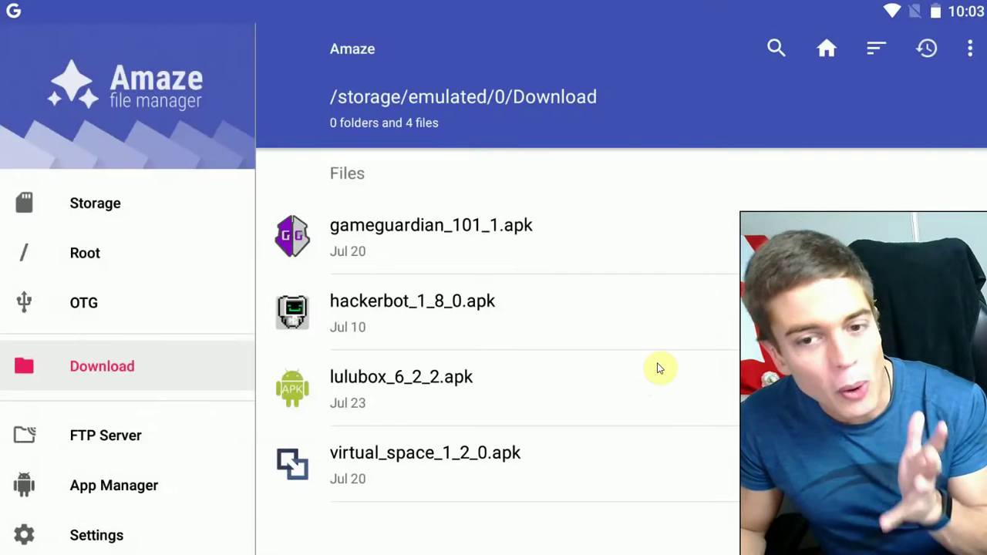
- Install HackerBot from hackerbot_1_8_0.apk in the Download folder and launch it
left_click(640, 319)
left_click(626, 354)
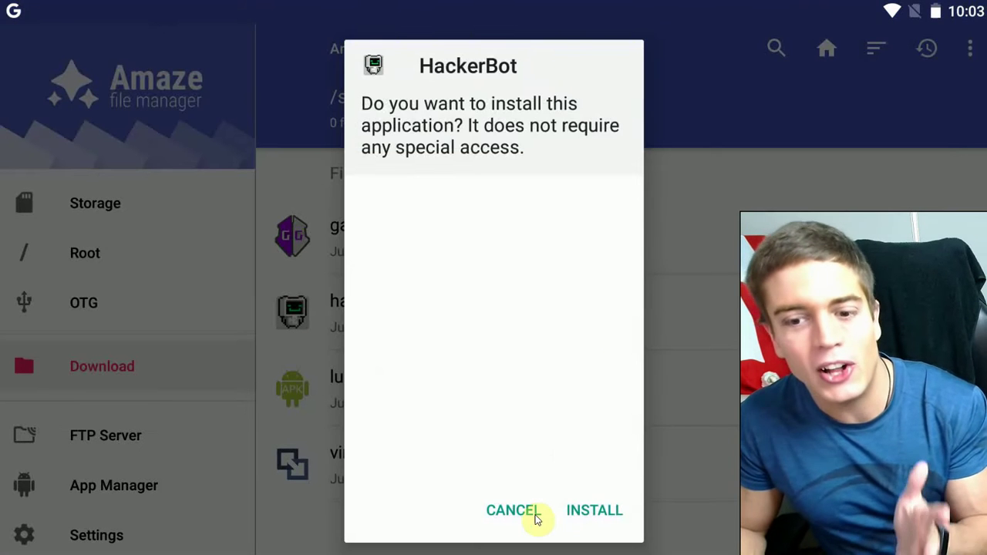
left_click(580, 509)
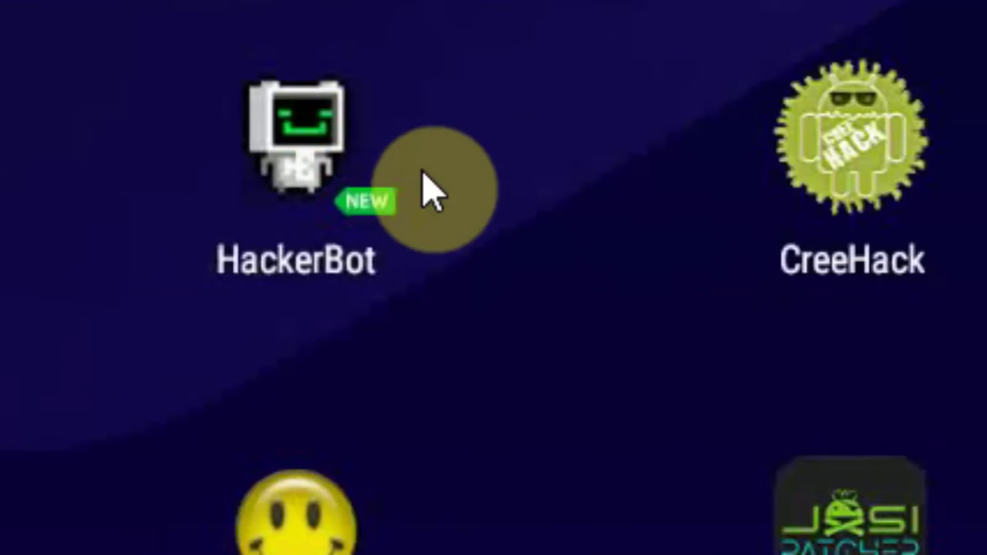
left_click(337, 132)
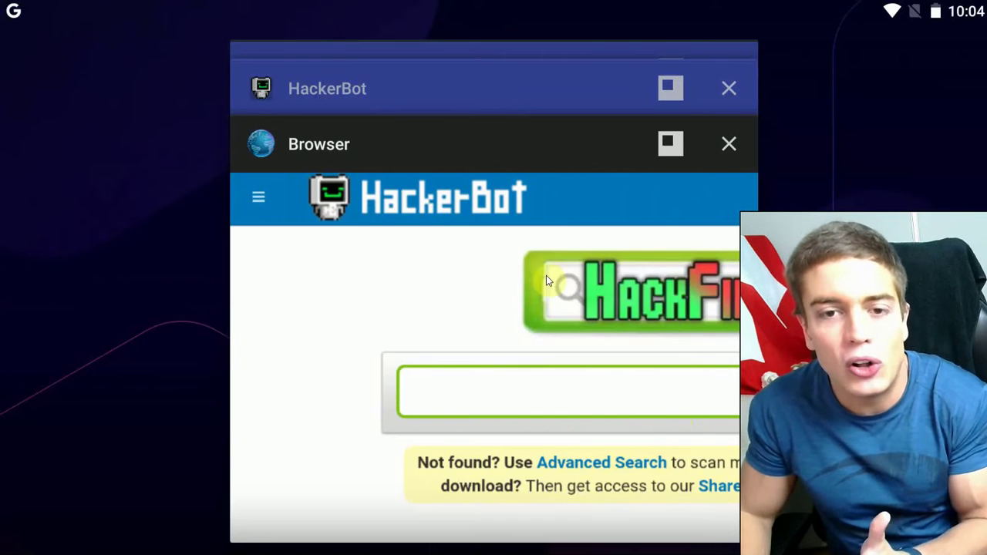
- Switch to the browser and open HackerBot from CheatWare.net's top rated apps, dismissing the advertisement
left_click(464, 145)
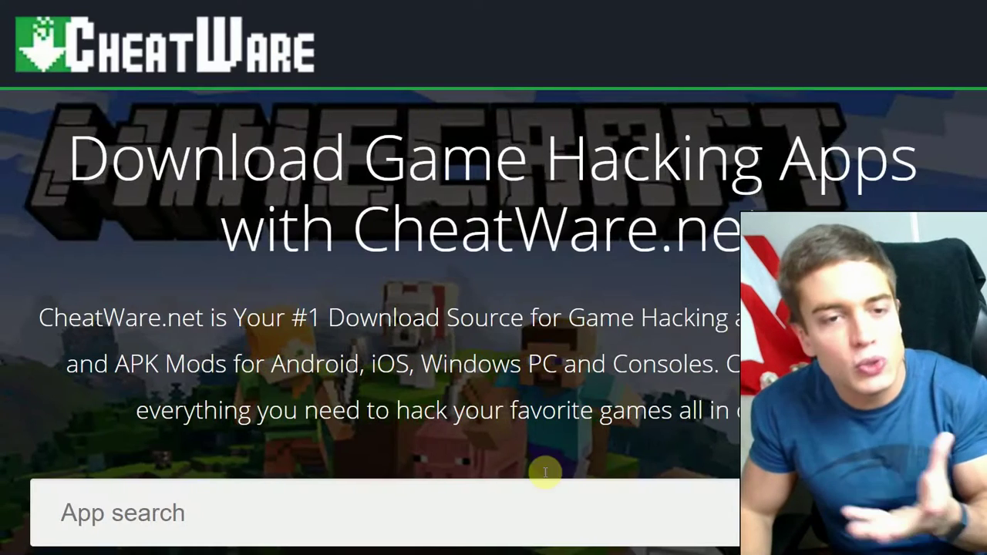
scroll(540, 470, "down", 10)
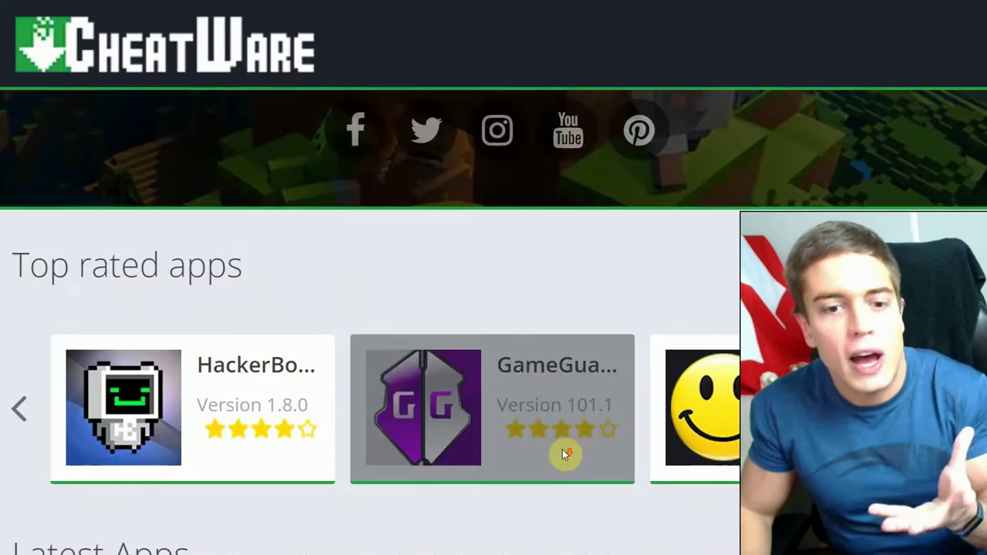
scroll(216, 271, "up", 1)
left_click(210, 227)
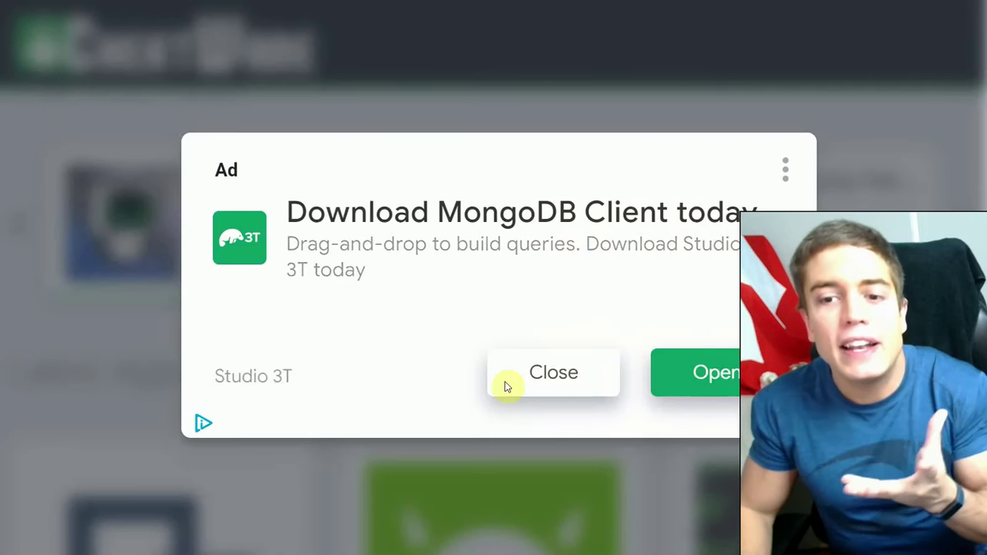
left_click(544, 384)
scroll(544, 382, "down", 2)
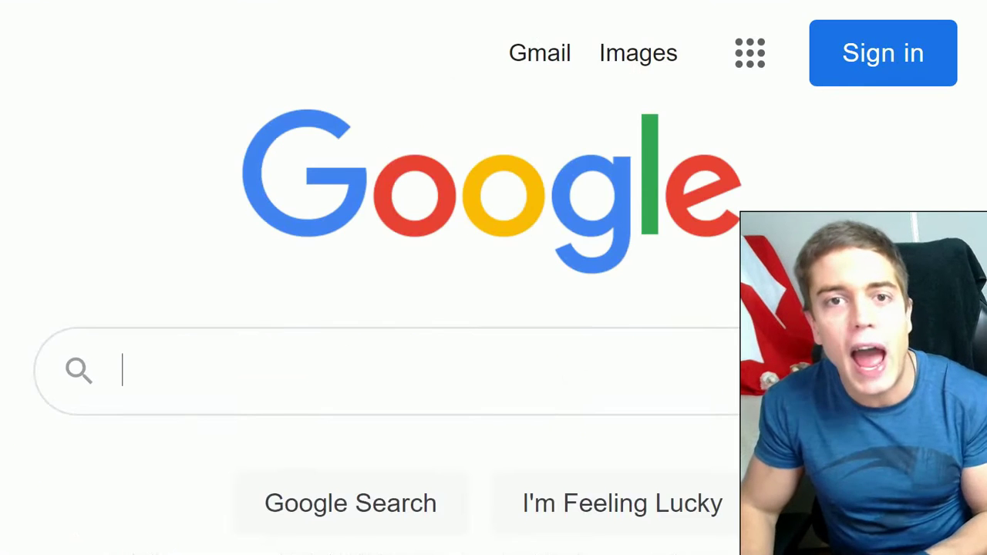
- Search Google for "hackerbot apk" and look at the malavida.com download result
type("hackerbot apk")
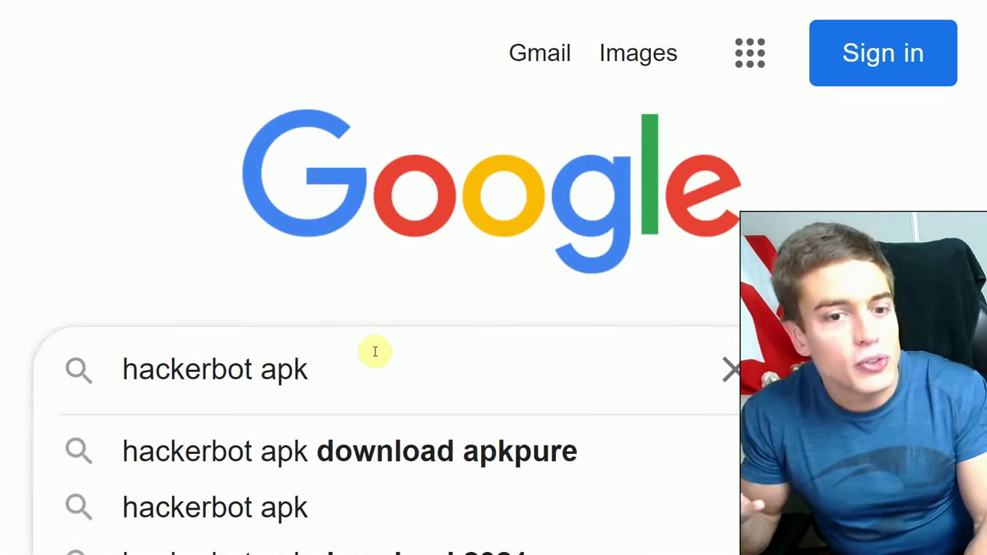
key("Return")
scroll(366, 347, "down", 5)
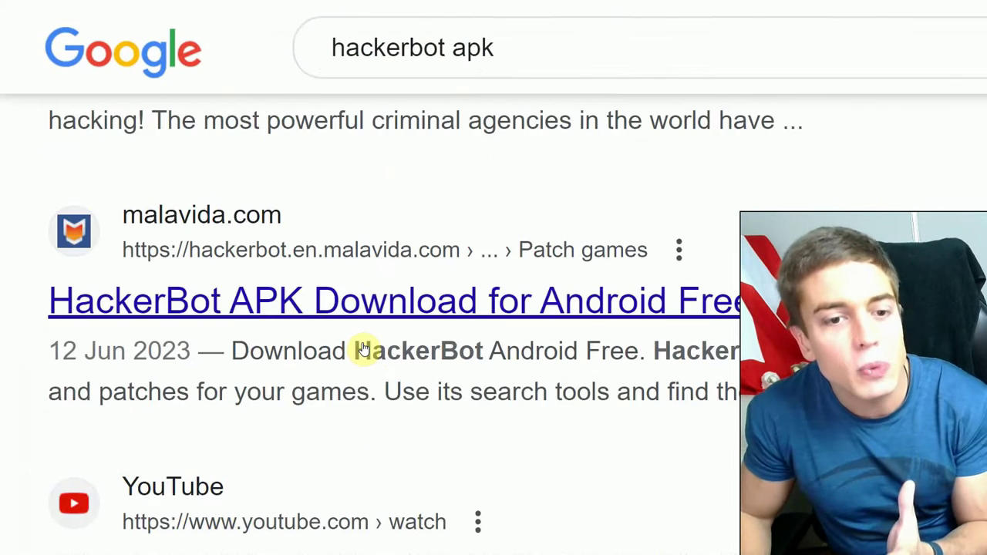
scroll(366, 347, "down", 1)
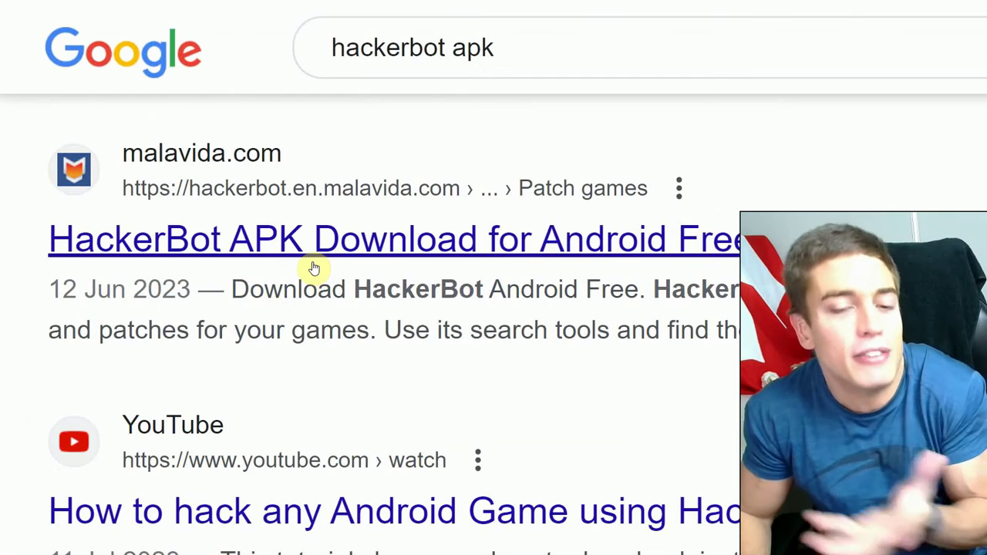
- Examine the YouTube, APK Home and CheatWare.net results for HackerBot as possible download sources
scroll(317, 268, "down", 8)
scroll(323, 269, "up", 2)
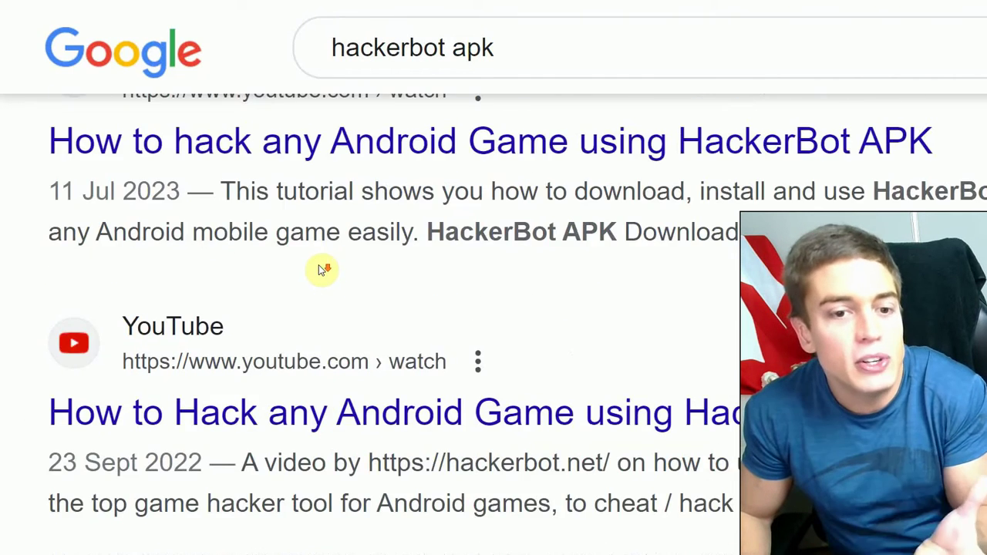
scroll(334, 229, "down", 9)
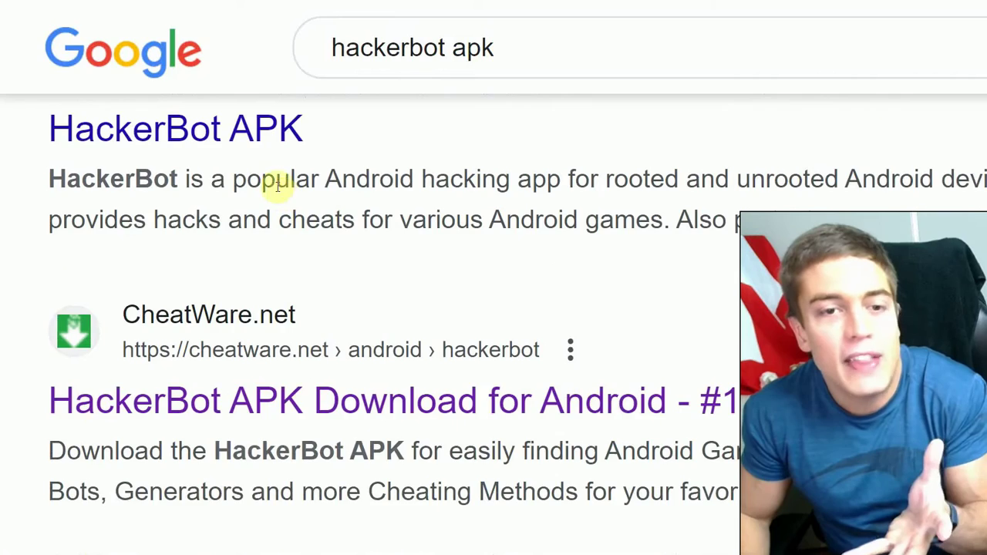
scroll(231, 179, "up", 1)
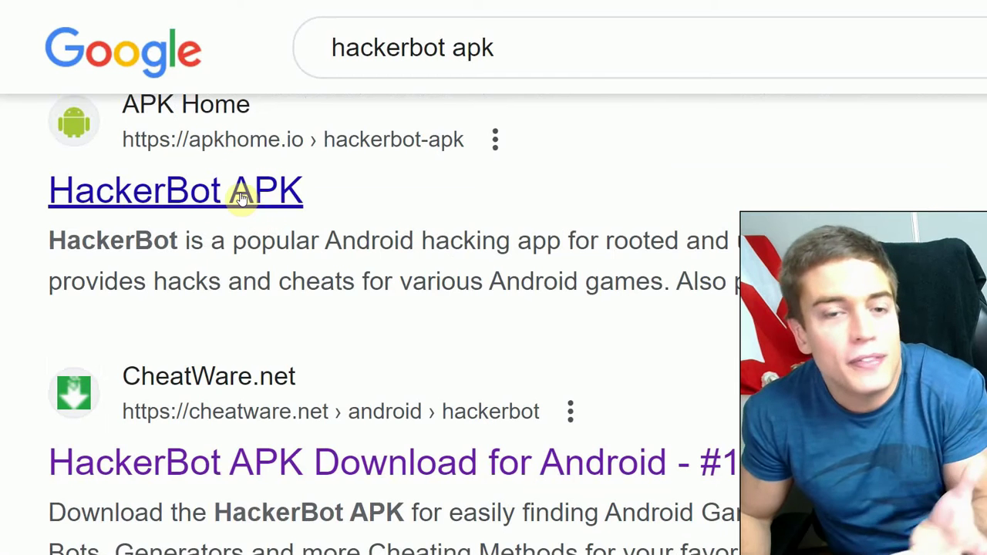
scroll(241, 199, "up", 1)
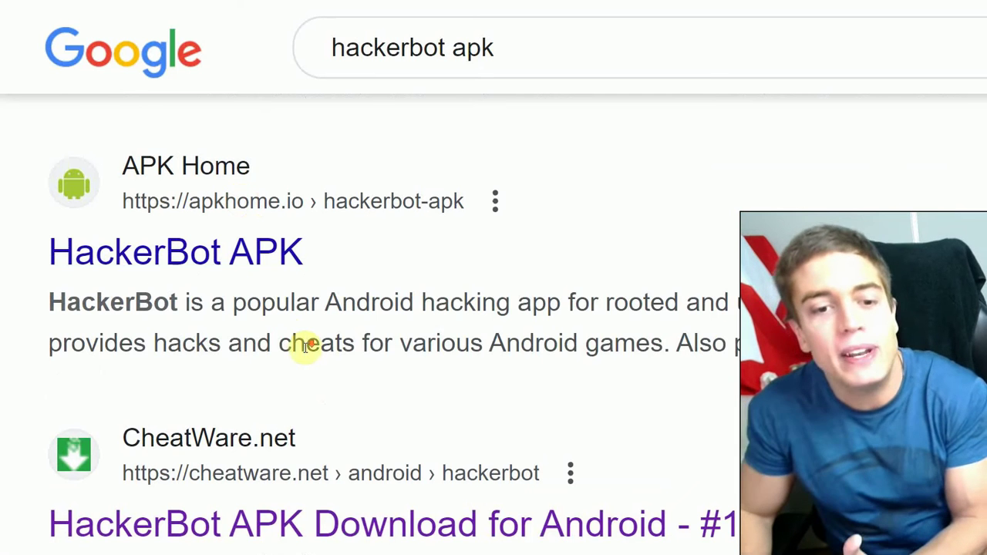
scroll(306, 346, "down", 1)
scroll(304, 352, "down", 2)
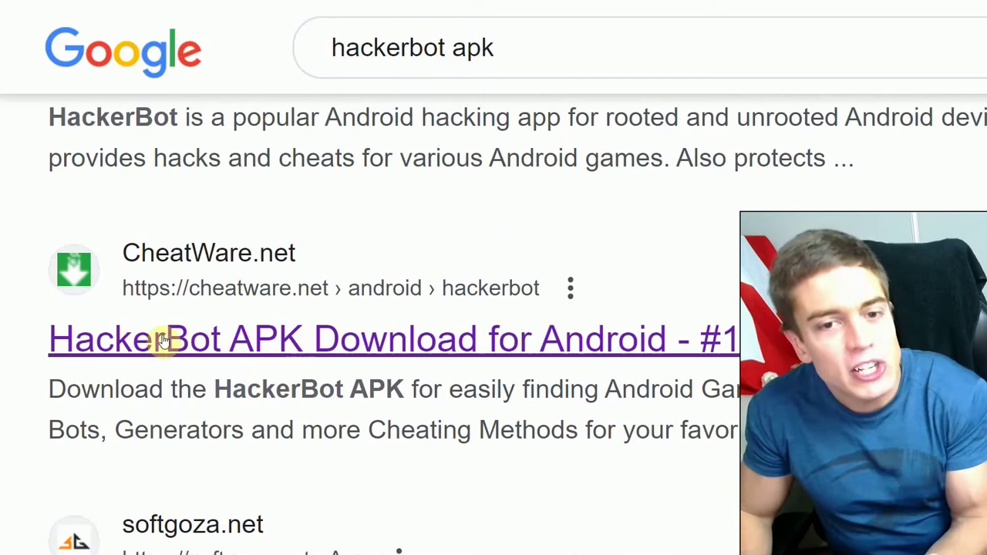
scroll(558, 353, "up", 1)
scroll(560, 353, "up", 15)
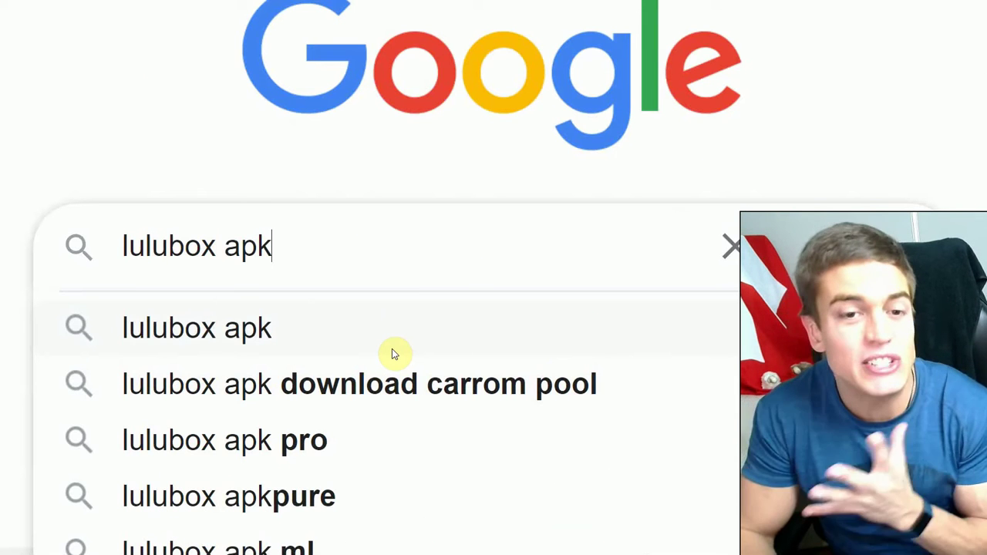
- Search Google for "lulubox apk" and look through the sponsored, uptodown.com and Softonic results
left_click(393, 354)
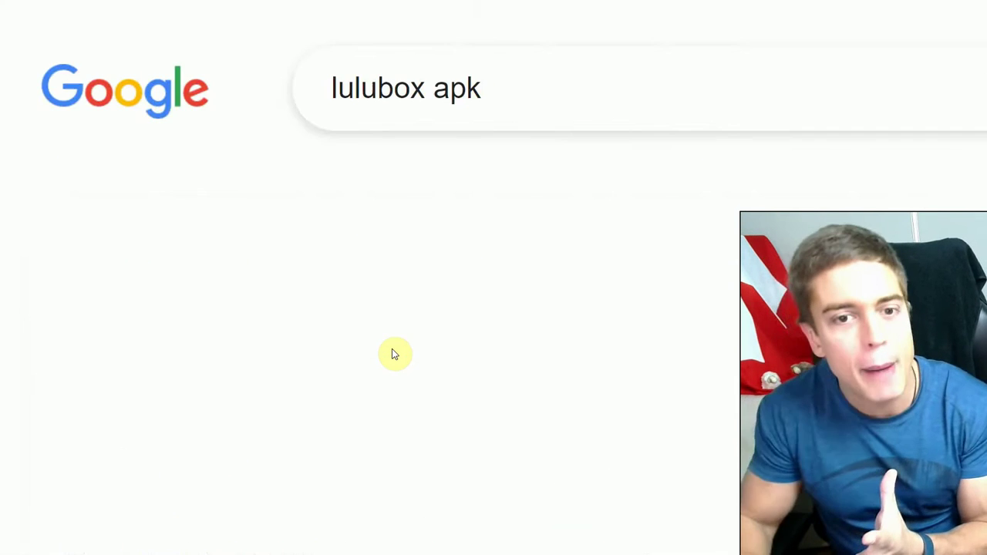
scroll(389, 354, "down", 5)
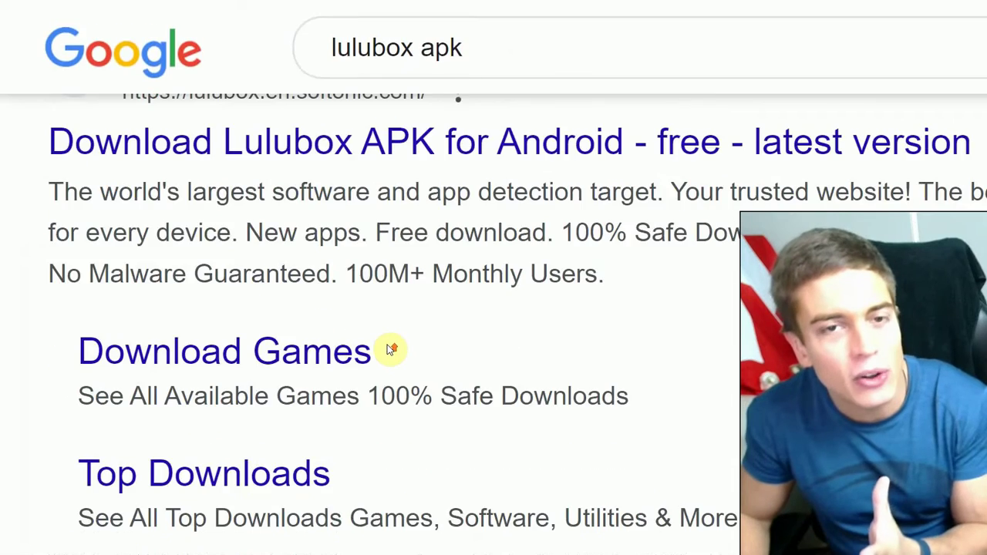
scroll(389, 348, "up", 2)
scroll(390, 348, "down", 9)
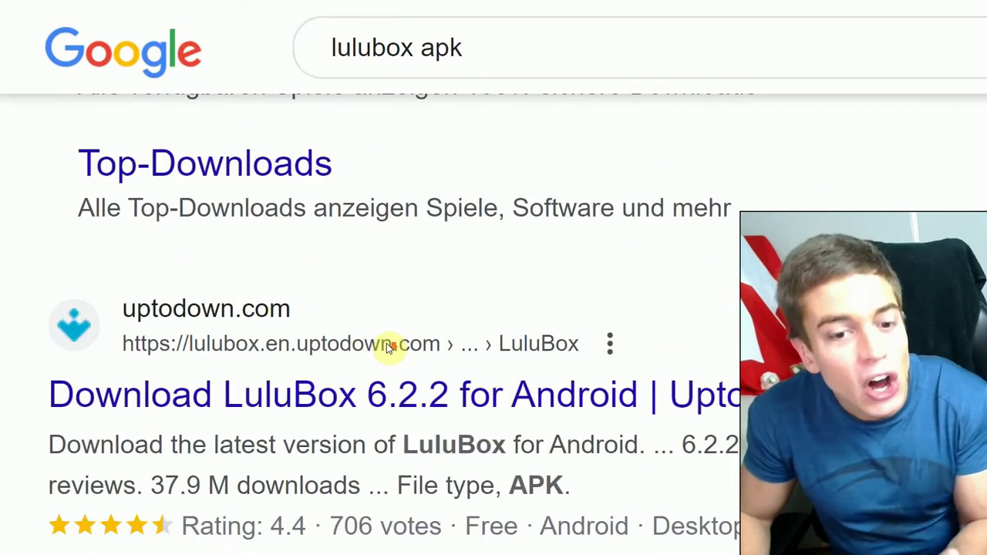
scroll(389, 347, "down", 3)
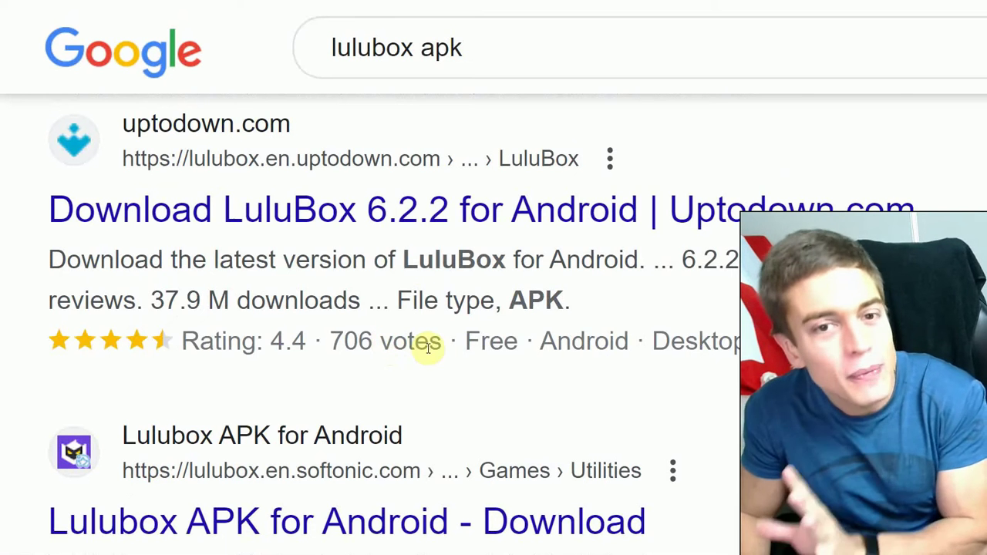
scroll(415, 259, "down", 5)
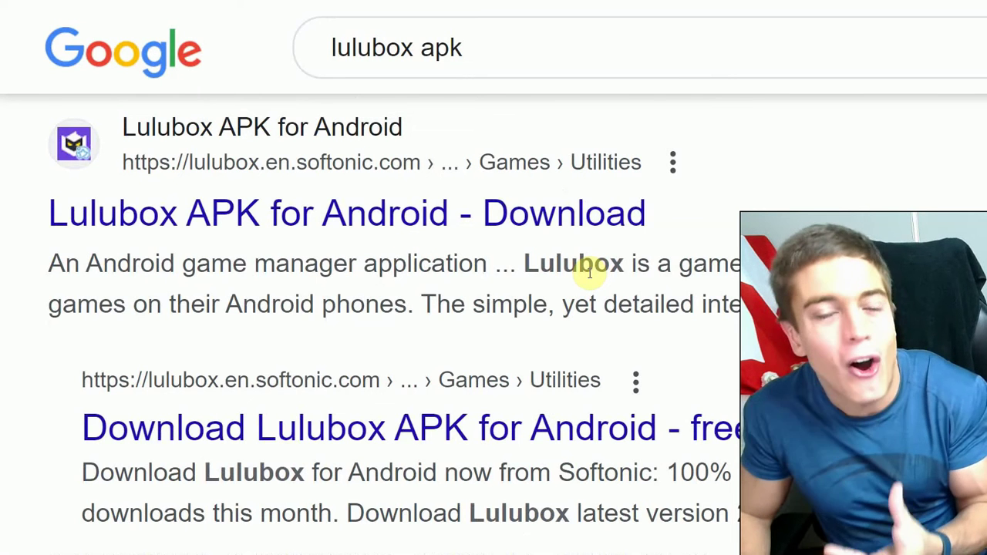
- Compare the Softonic, Lulubox Pro, malavida.com and uptodown.com download results for Lulubox, ending at the sponsored Softonic result
scroll(708, 321, "up", 3)
scroll(708, 323, "down", 1)
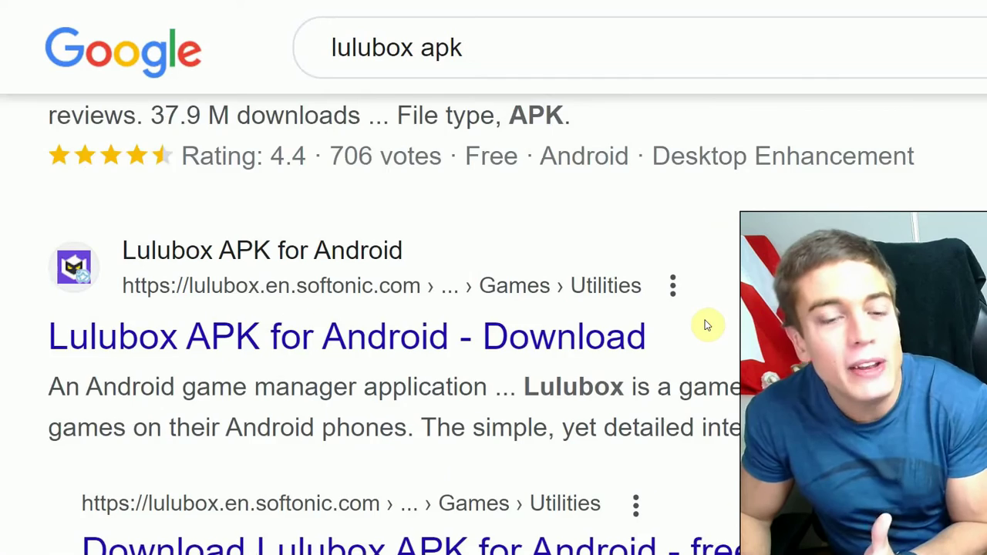
scroll(708, 324, "down", 2)
scroll(704, 320, "down", 5)
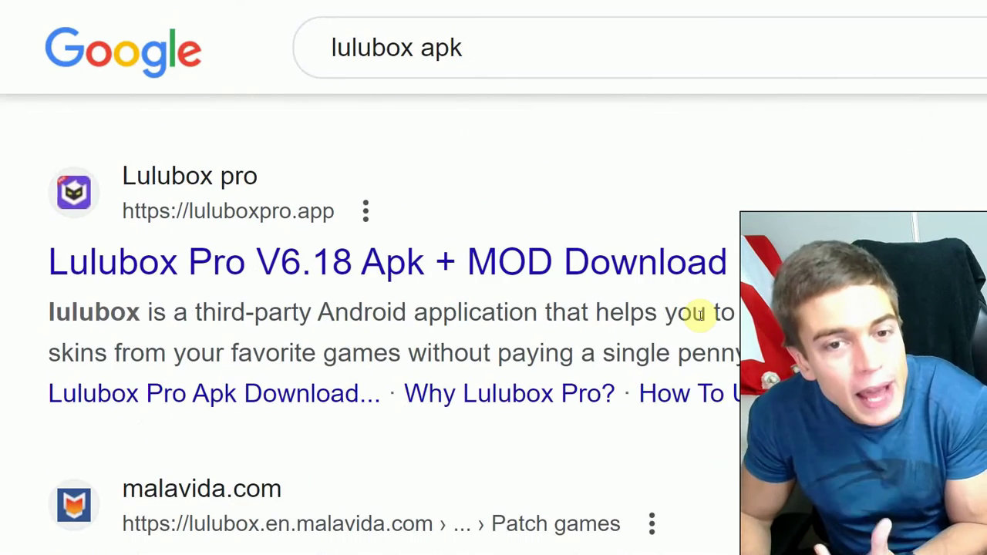
scroll(700, 320, "down", 3)
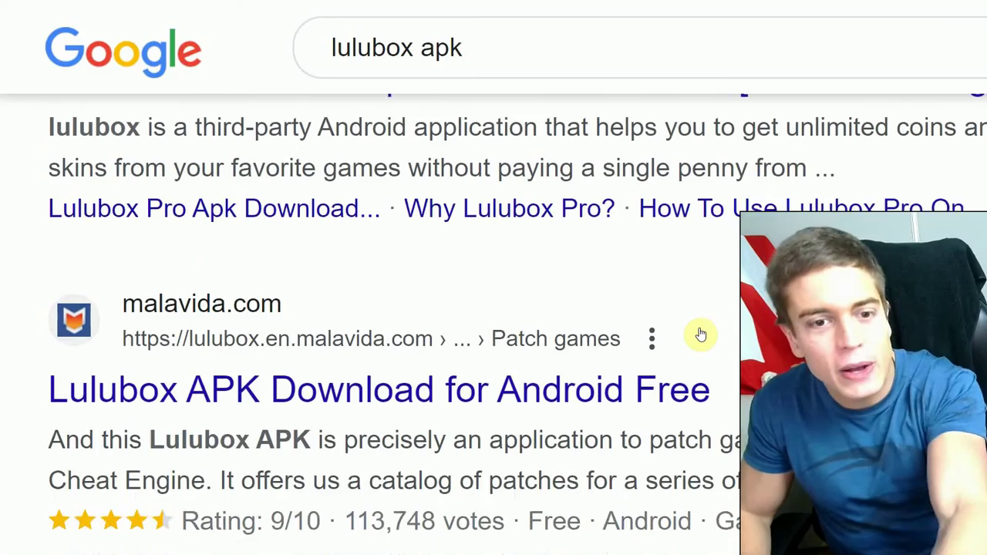
scroll(701, 332, "up", 1)
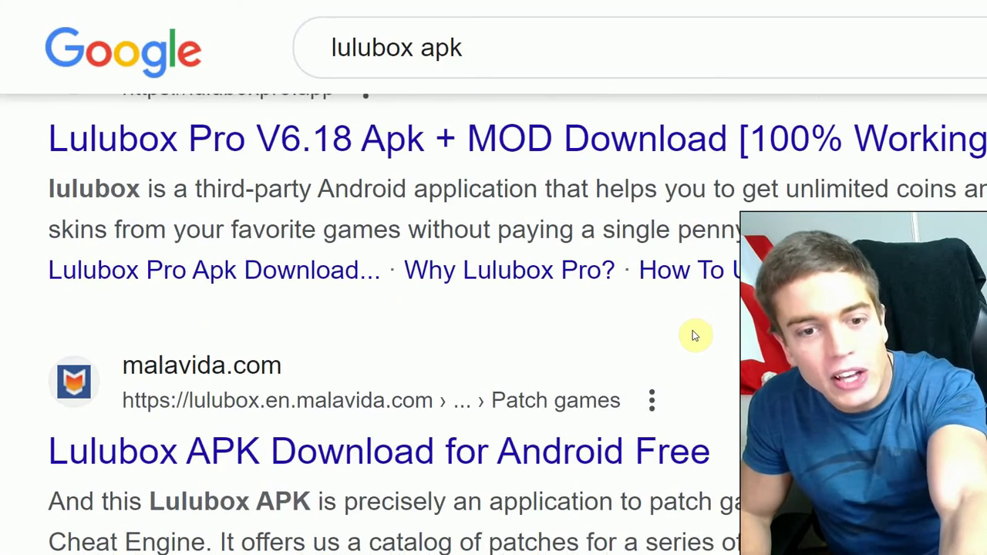
scroll(692, 341, "up", 5)
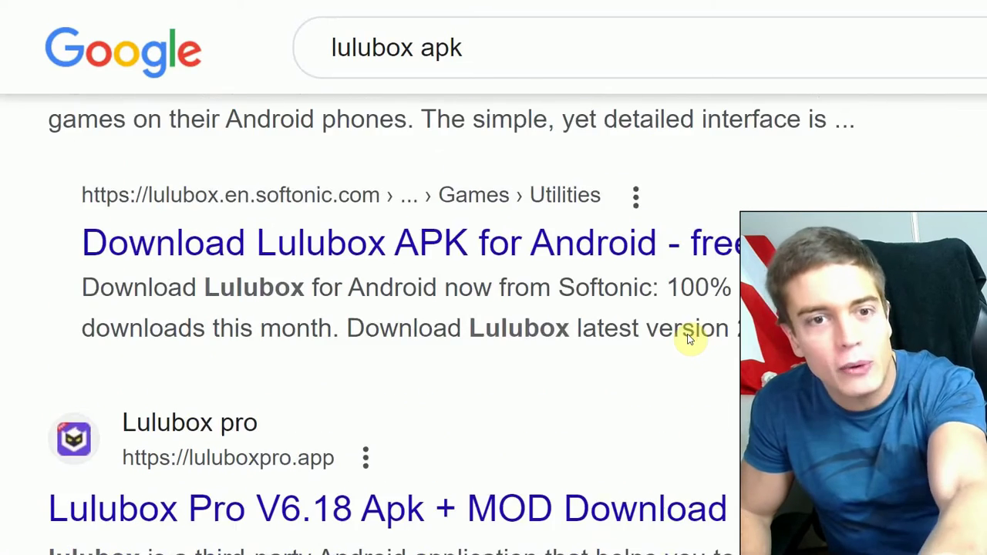
scroll(689, 335, "down", 4)
scroll(689, 337, "up", 5)
scroll(689, 345, "up", 2)
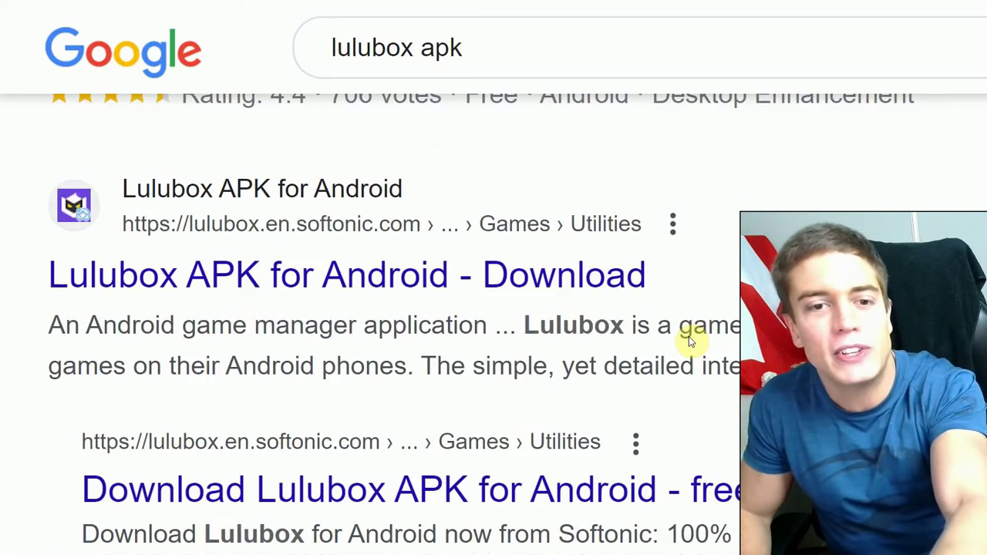
scroll(689, 339, "up", 5)
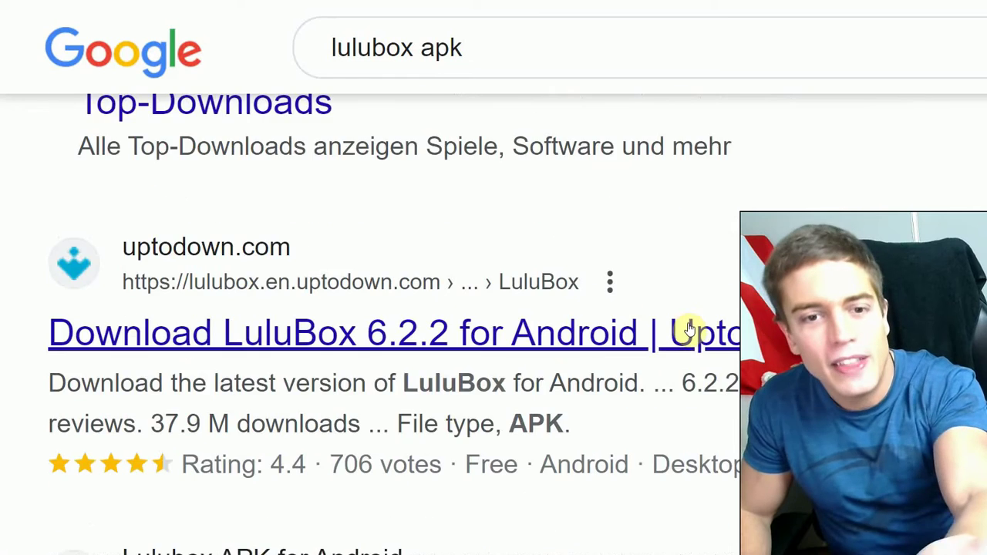
scroll(689, 330, "up", 4)
scroll(689, 322, "up", 3)
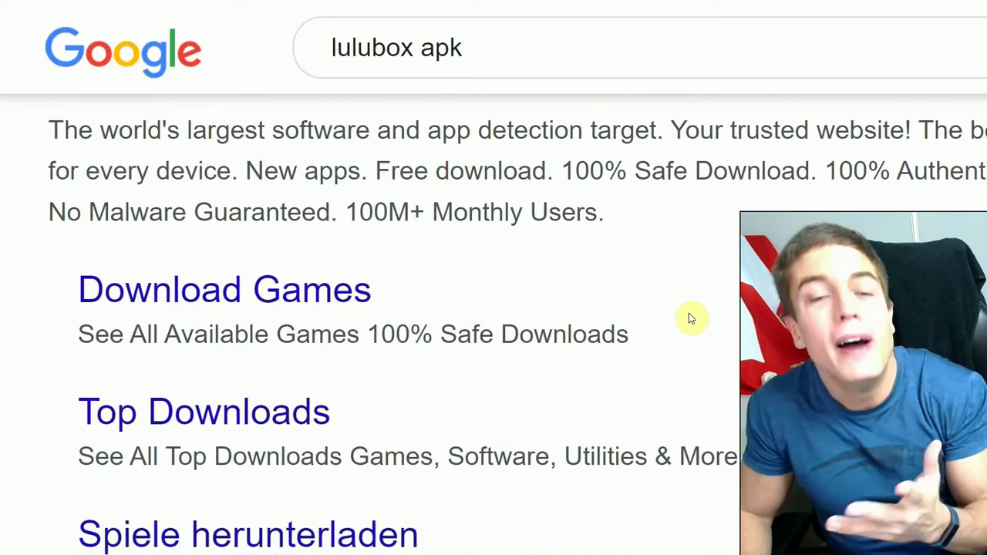
scroll(673, 299, "up", 3)
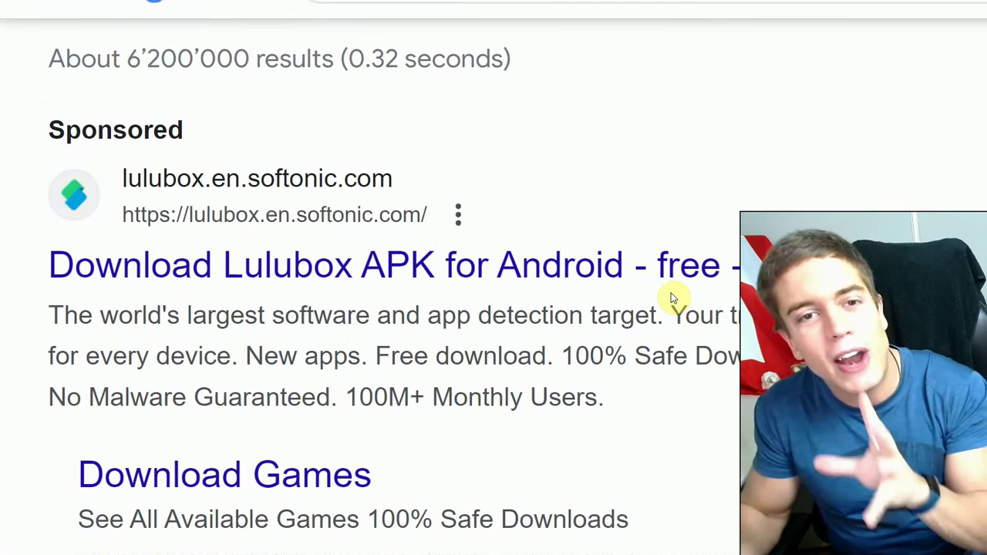
- Open HackerBot's article on whether game hacking is safe and read its advice on trusted download sites and site reviews
scroll(673, 298, "up", 3)
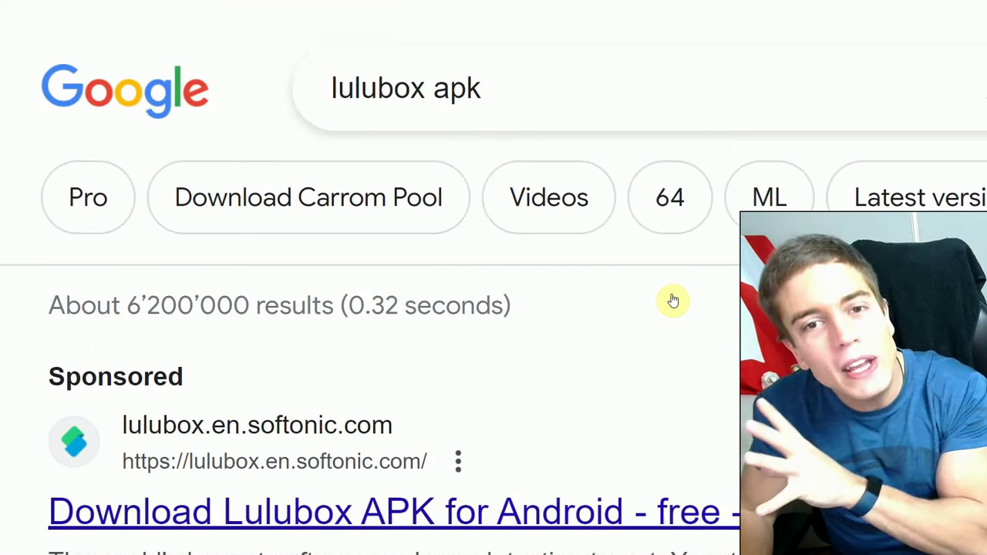
left_click(517, 104)
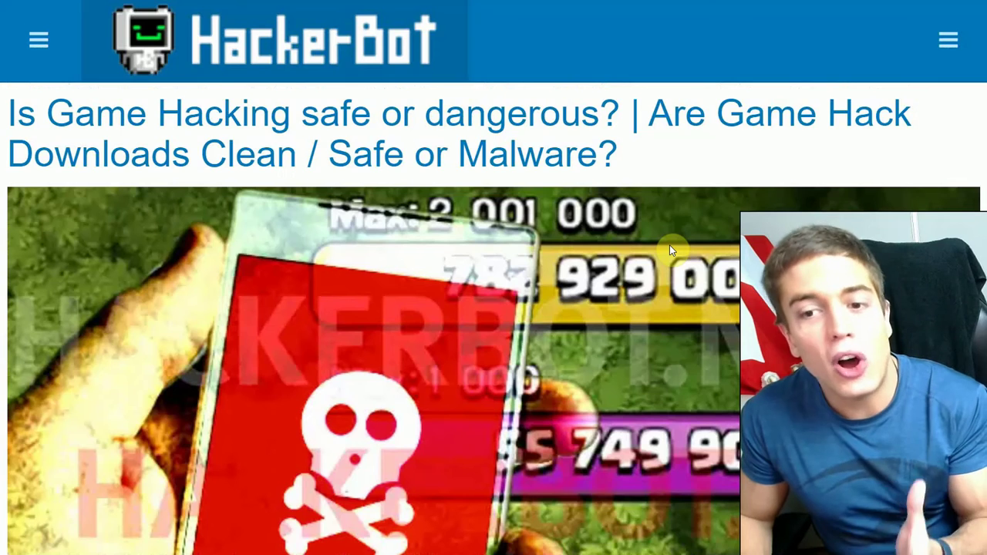
scroll(671, 242, "down", 10)
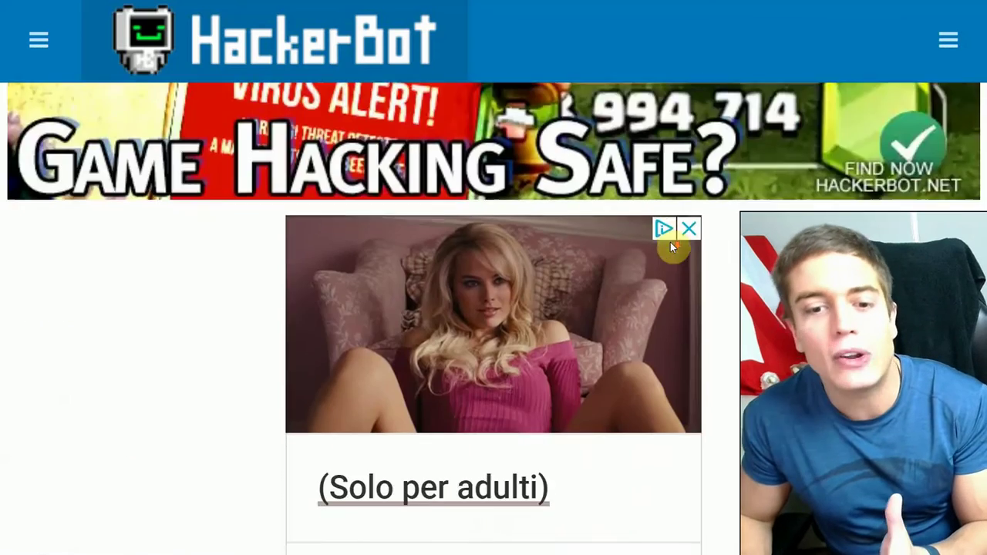
scroll(670, 242, "down", 10)
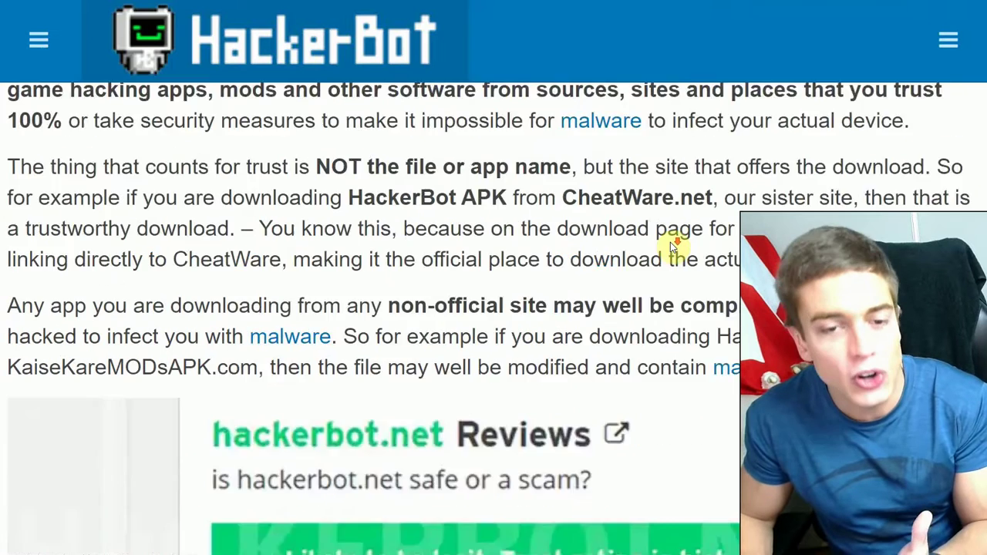
scroll(671, 245, "down", 1)
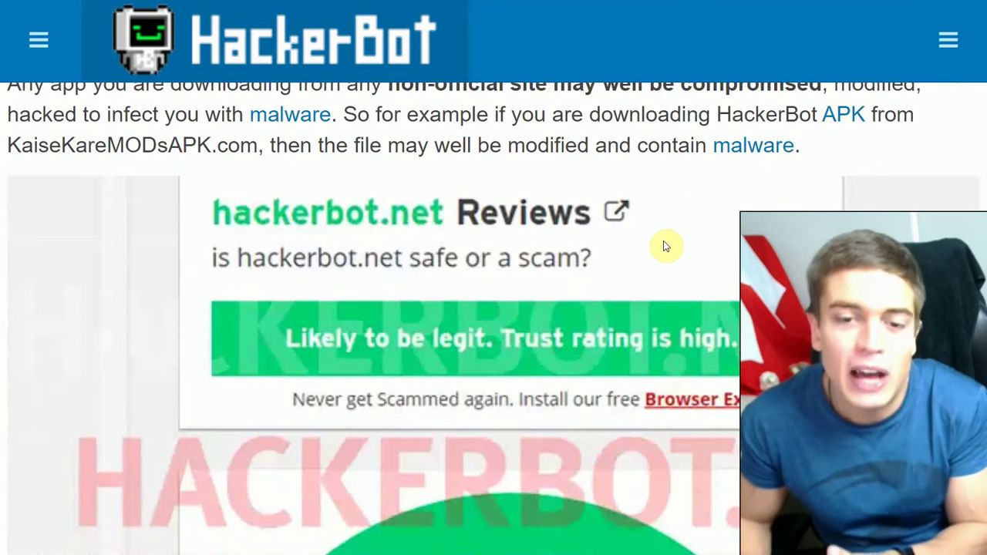
scroll(666, 245, "down", 12)
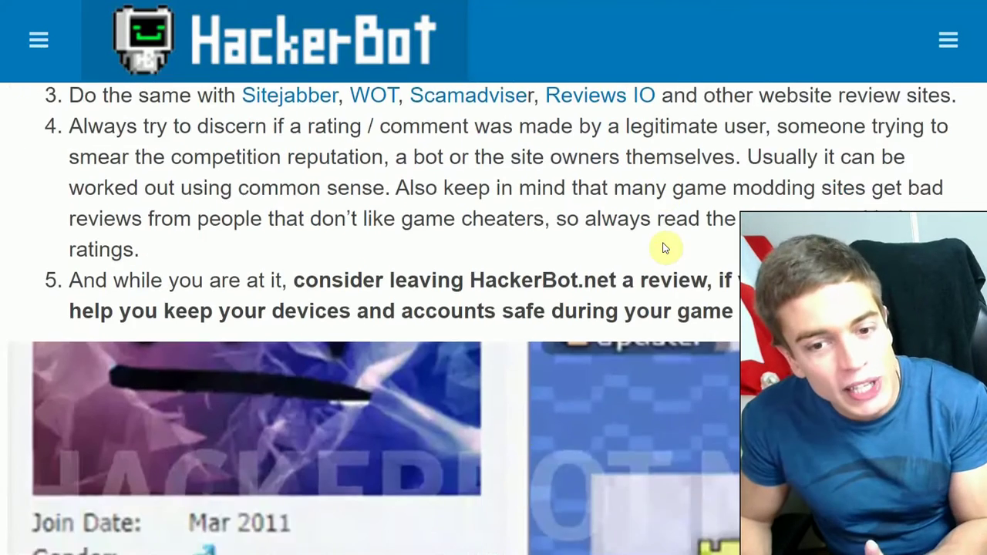
- Read the article's section on checking an uploader's reputation before downloading game hacks
scroll(666, 247, "down", 3)
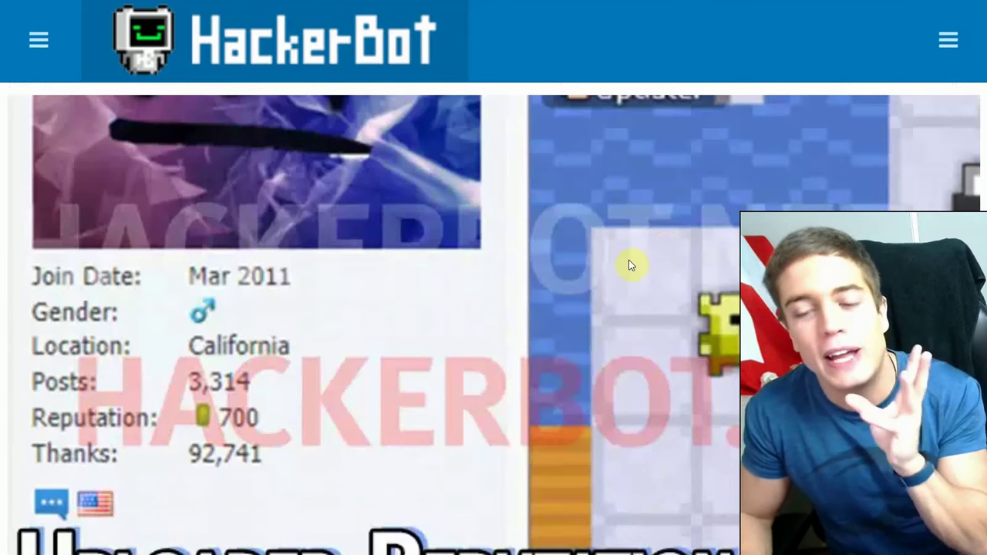
scroll(630, 266, "down", 5)
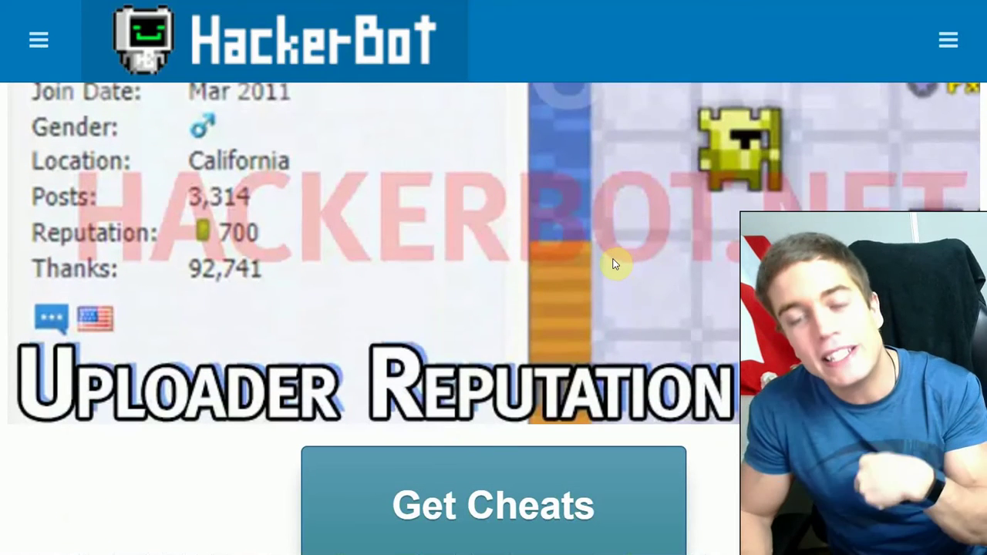
scroll(615, 254, "down", 10)
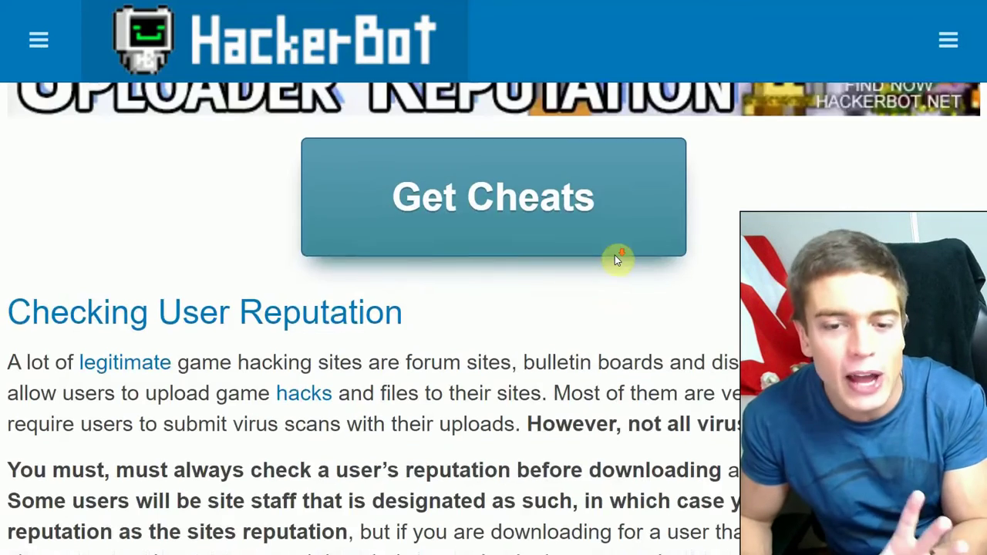
scroll(614, 255, "up", 4)
scroll(618, 259, "down", 1)
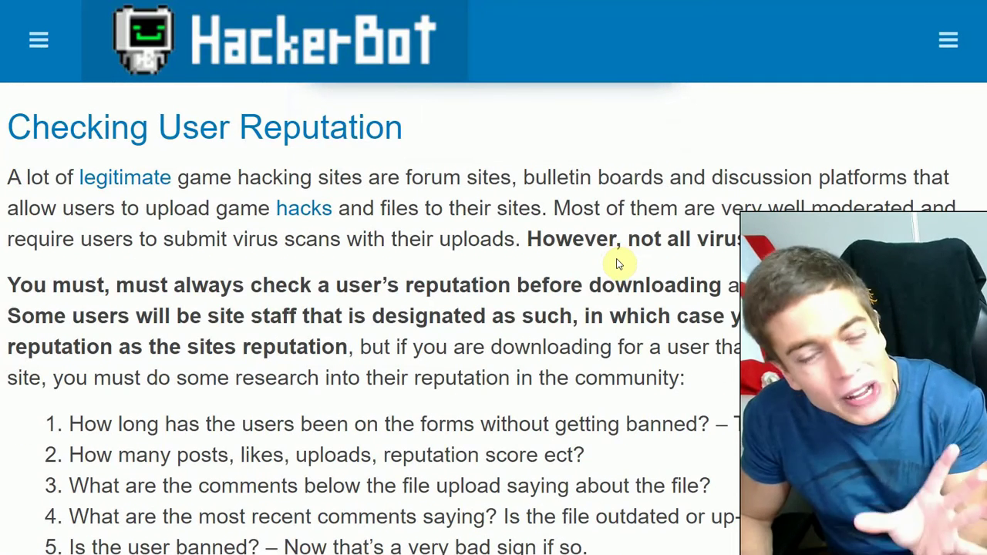
scroll(617, 262, "down", 9)
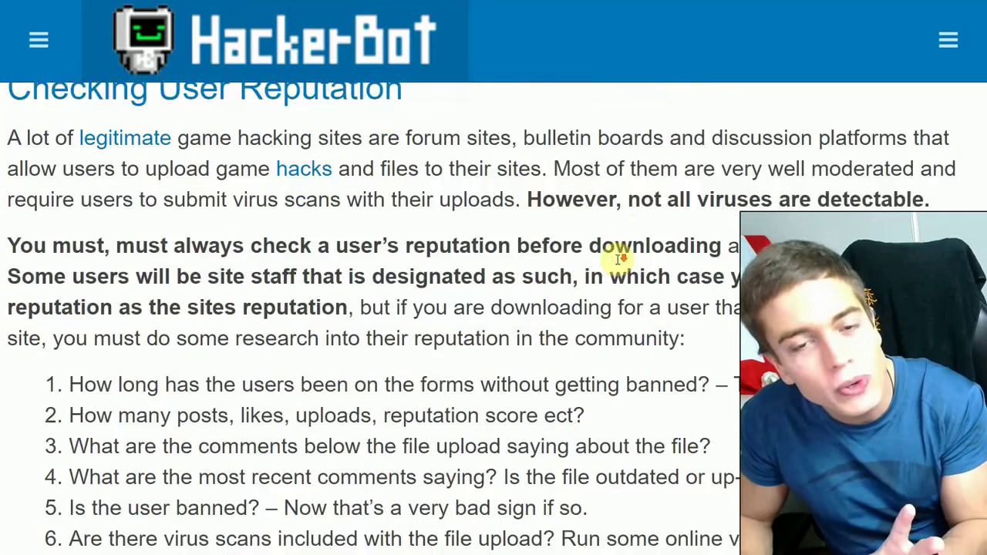
scroll(618, 260, "down", 2)
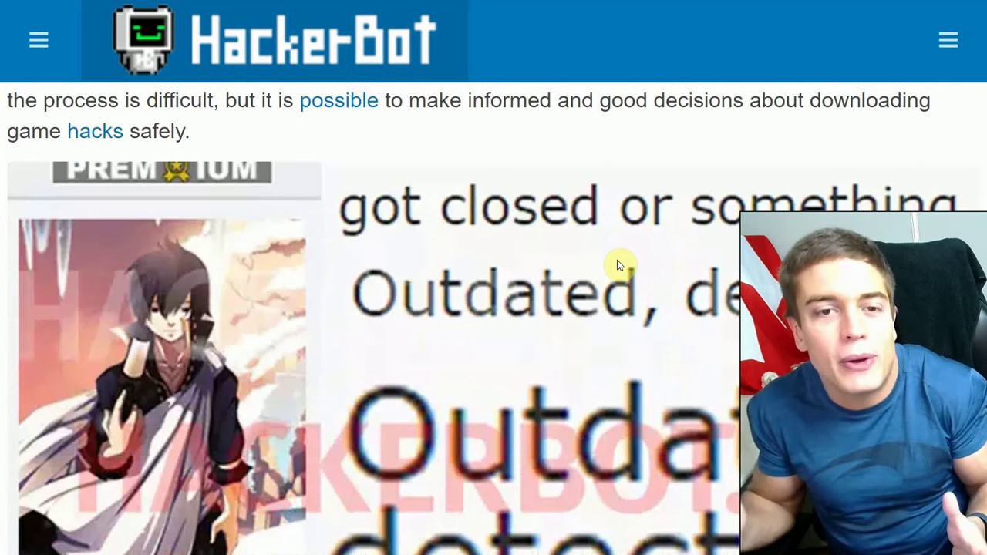
- Review the article's guidance on reading comments, checking if a cheat is possible, and running virus scans
scroll(613, 265, "down", 1)
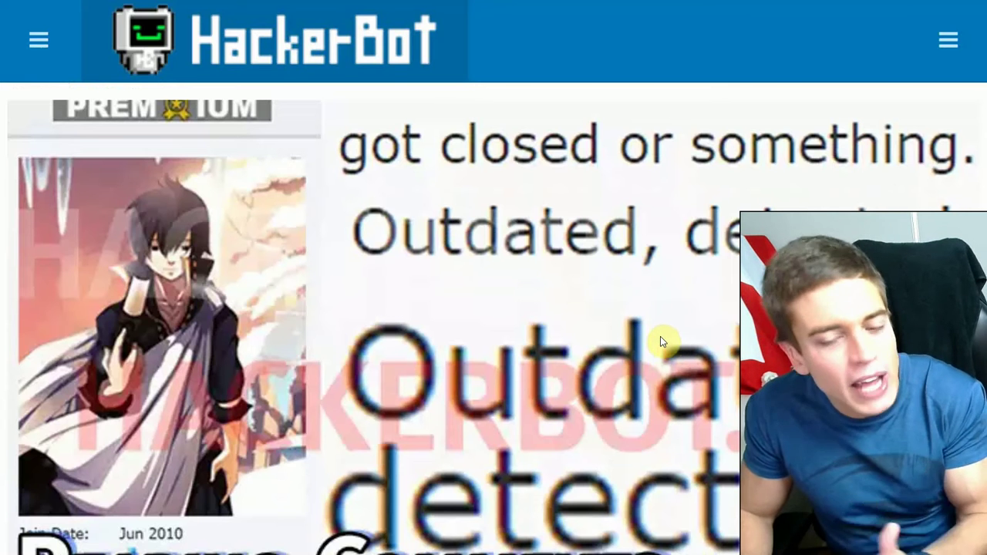
scroll(664, 332, "down", 1)
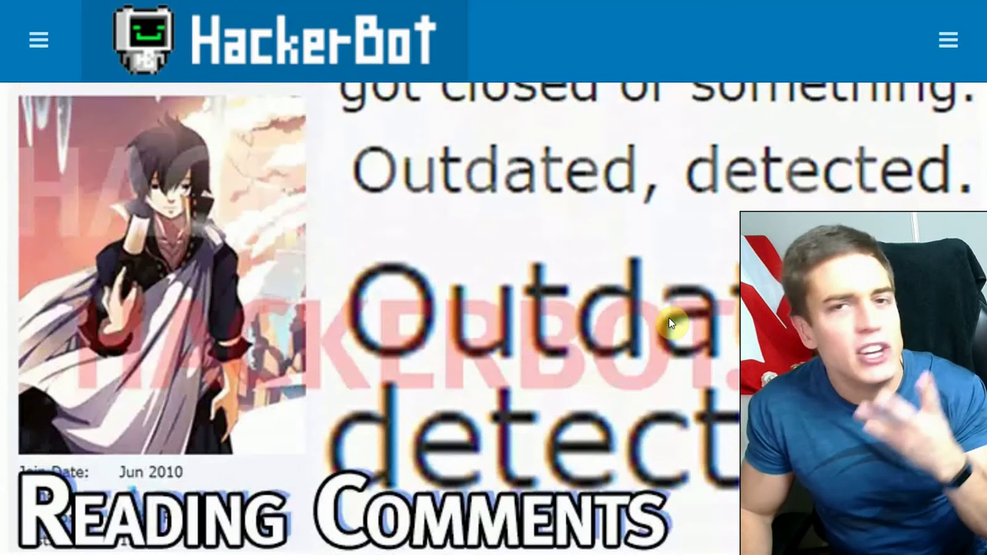
scroll(669, 324, "down", 15)
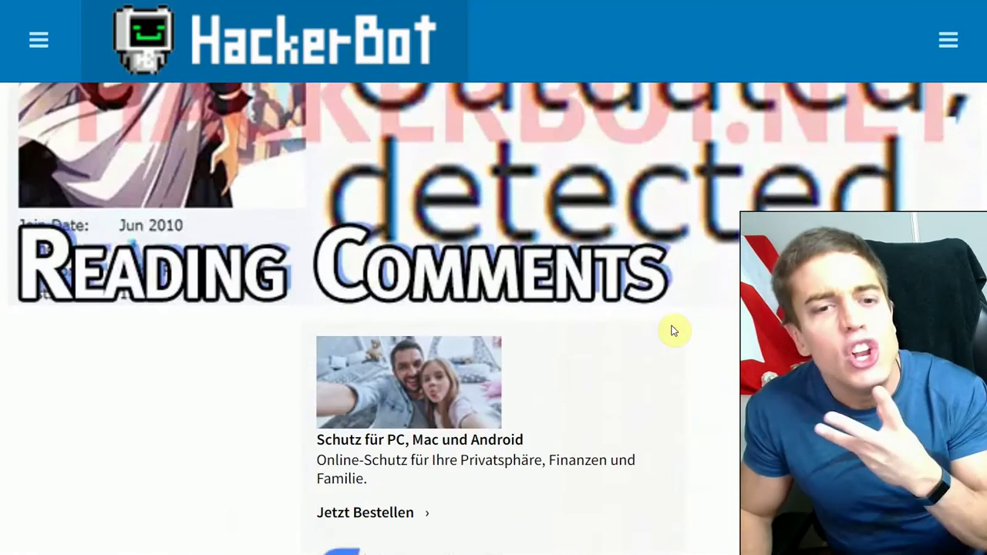
scroll(673, 330, "down", 3)
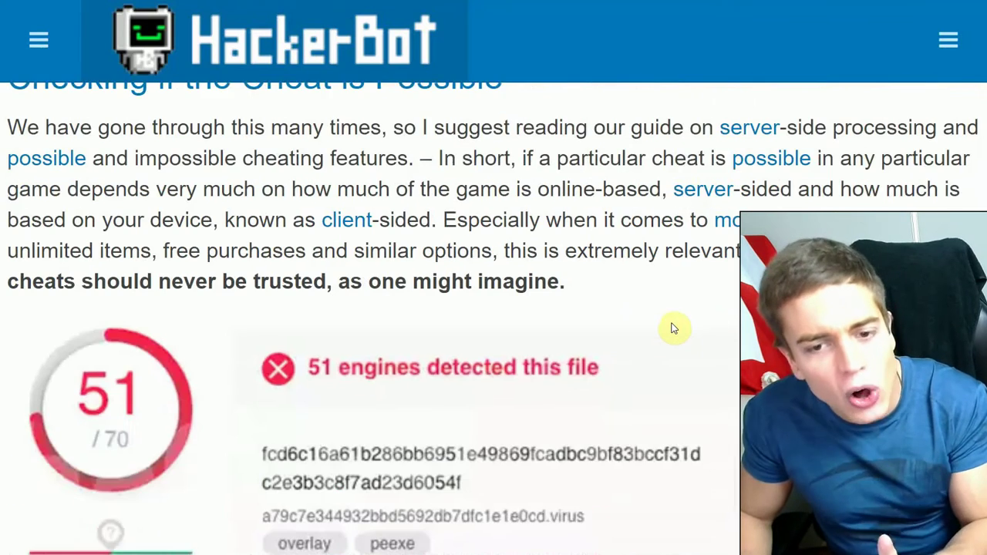
scroll(670, 324, "down", 1)
scroll(665, 330, "down", 1)
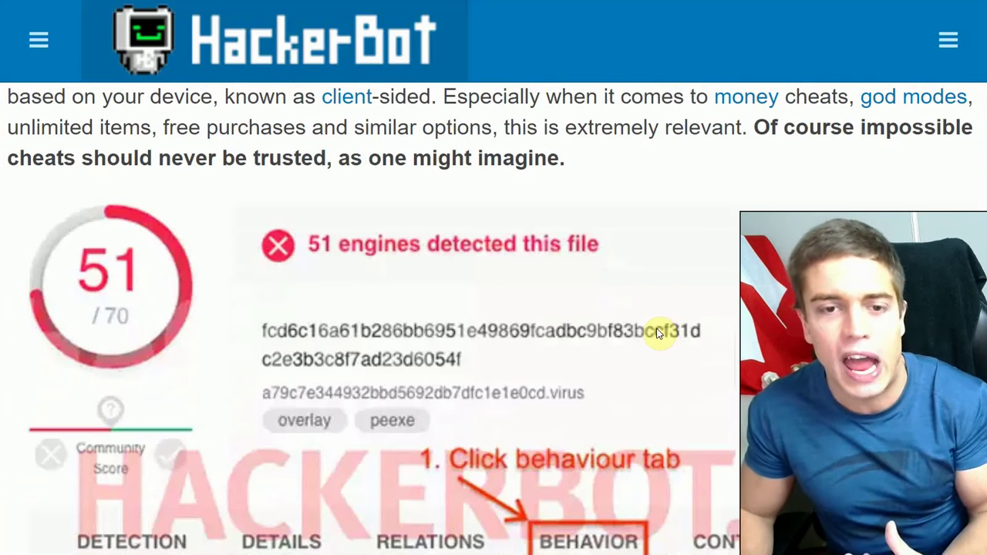
scroll(657, 331, "down", 3)
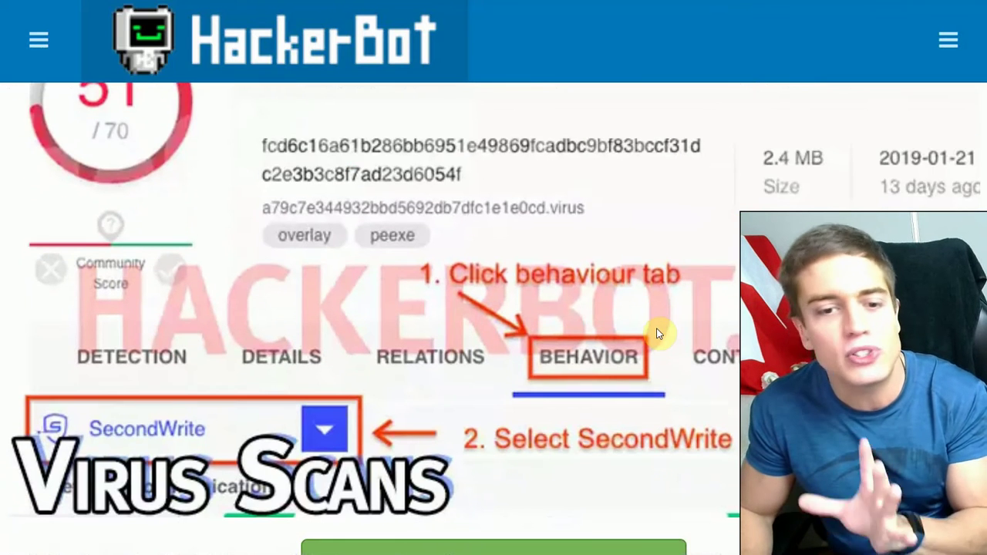
- Read the article's section on what to do if a device got infected
scroll(652, 335, "down", 7)
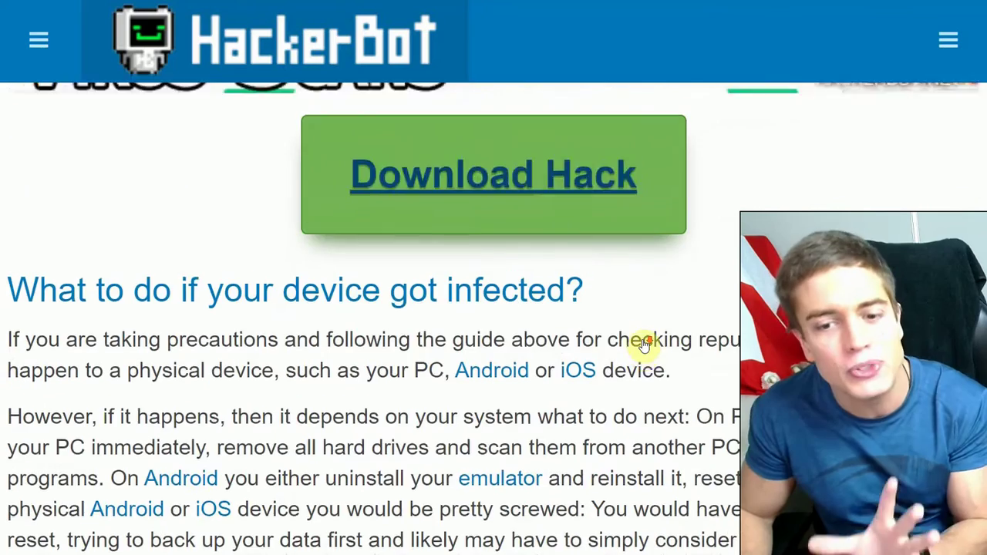
scroll(645, 337, "down", 5)
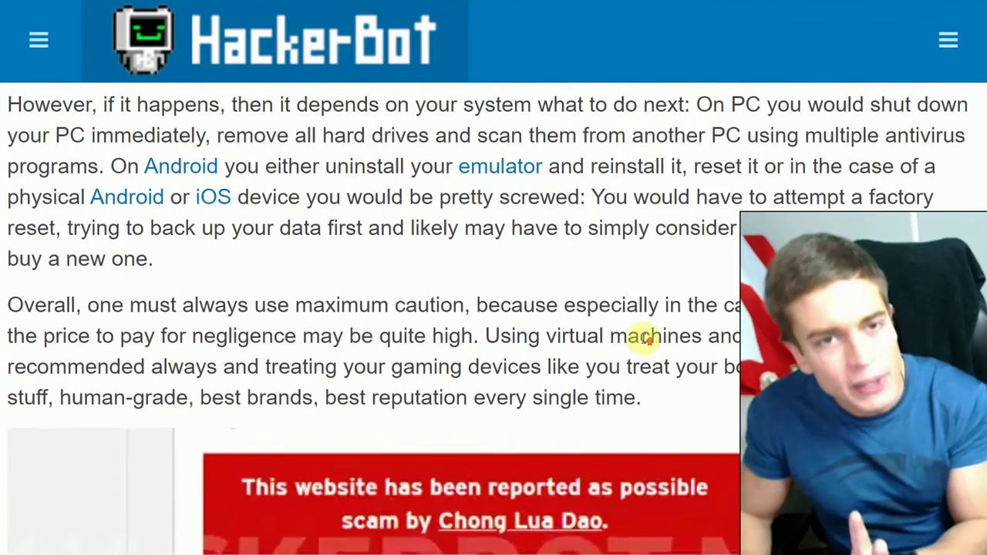
scroll(644, 340, "up", 2)
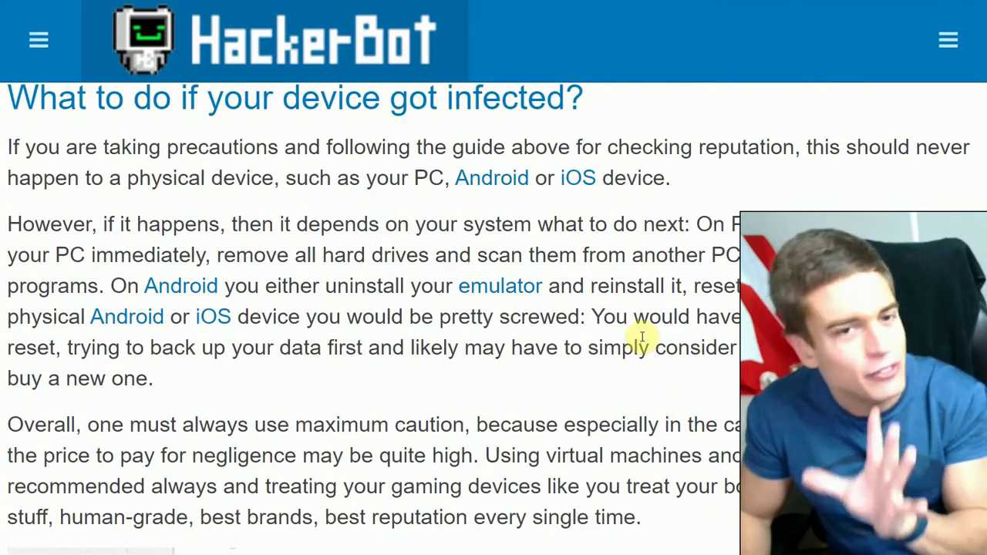
scroll(643, 341, "up", 1)
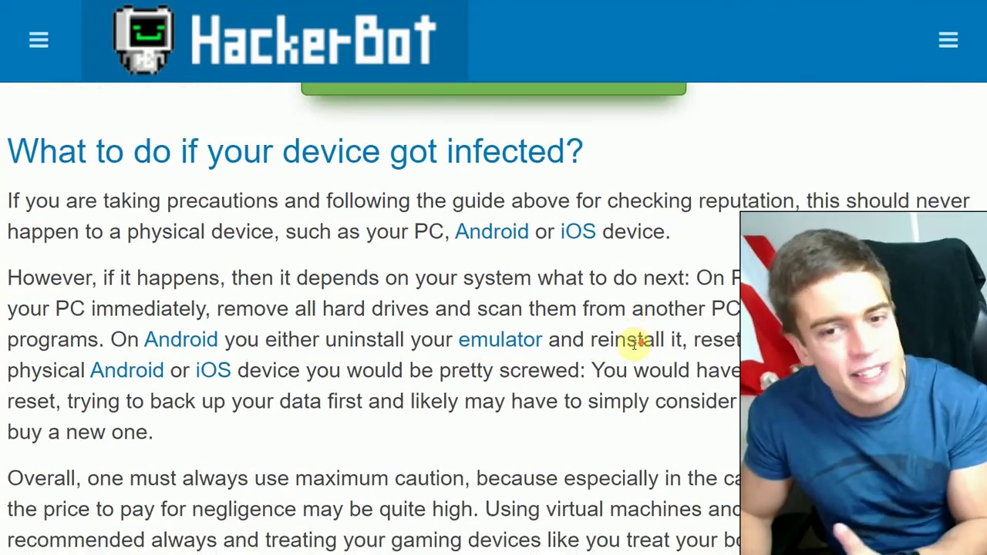
scroll(638, 344, "down", 10)
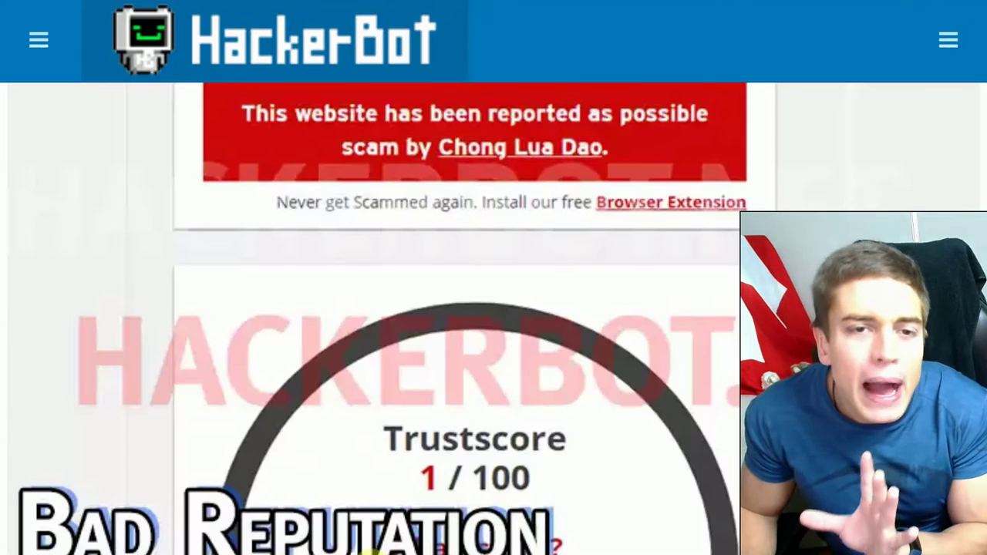
- Read the article's advice on bad-reputation sites and on following installation instructions when using cheating apps
scroll(484, 478, "down", 15)
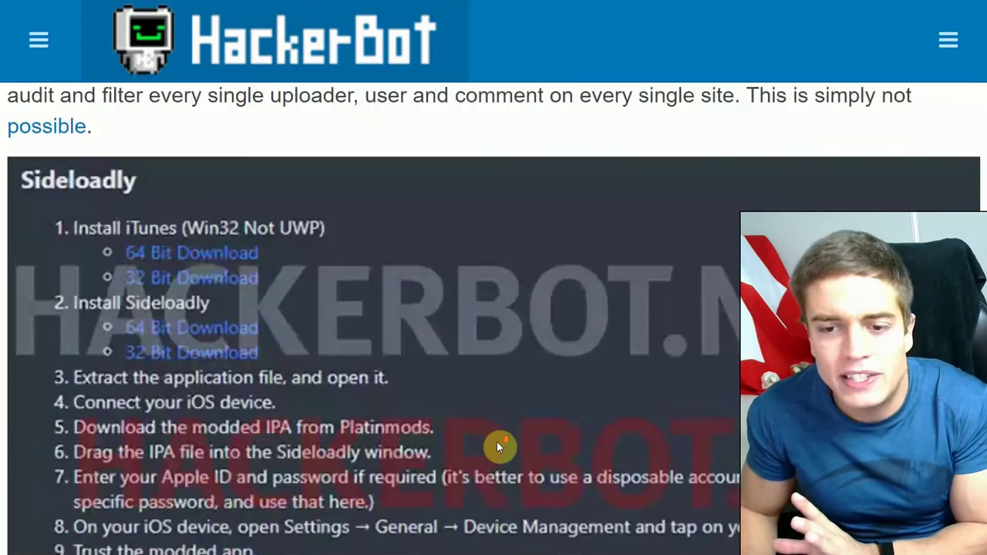
scroll(497, 440, "up", 3)
scroll(497, 441, "down", 15)
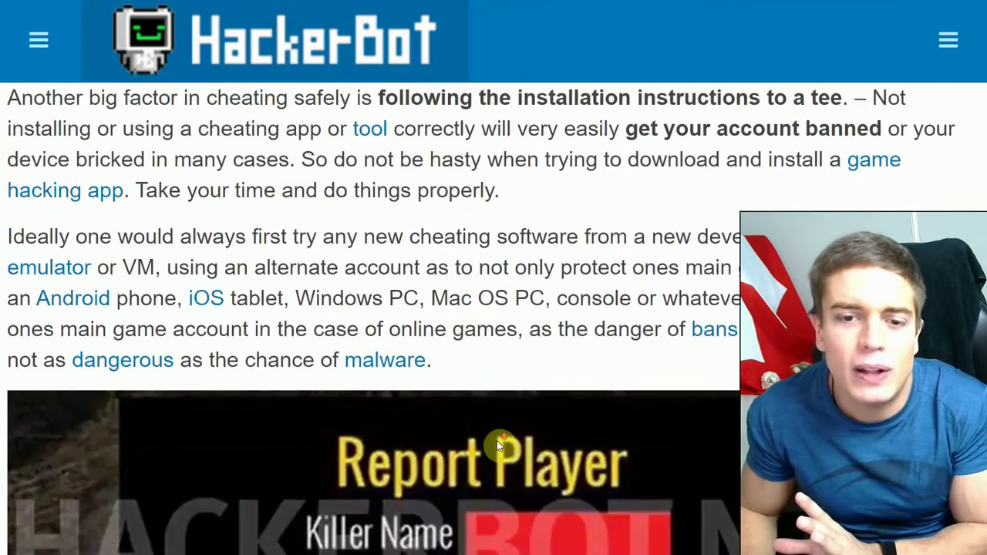
scroll(498, 444, "down", 3)
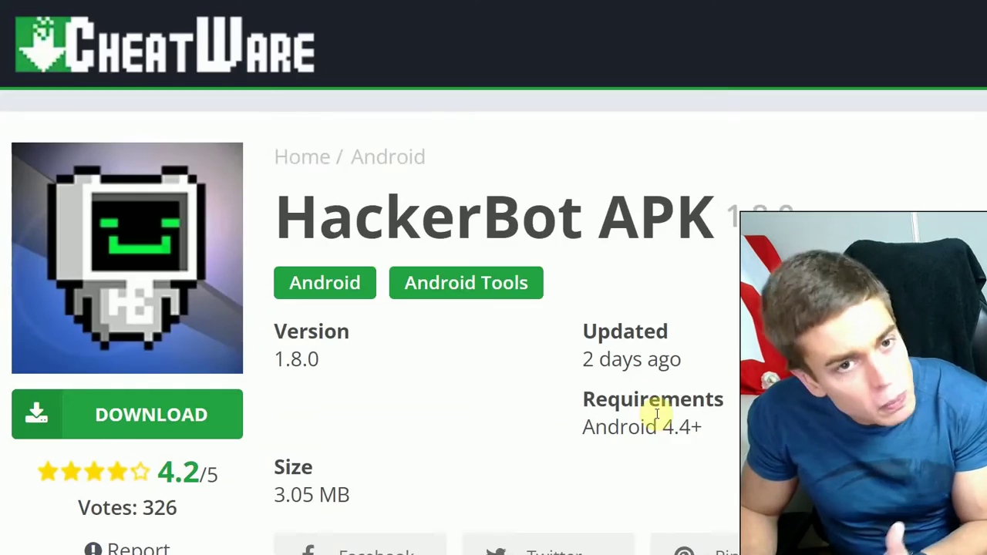
- Look over the version, size, requirements and rating of HackerBot APK on its CheatWare download page
scroll(657, 414, "down", 2)
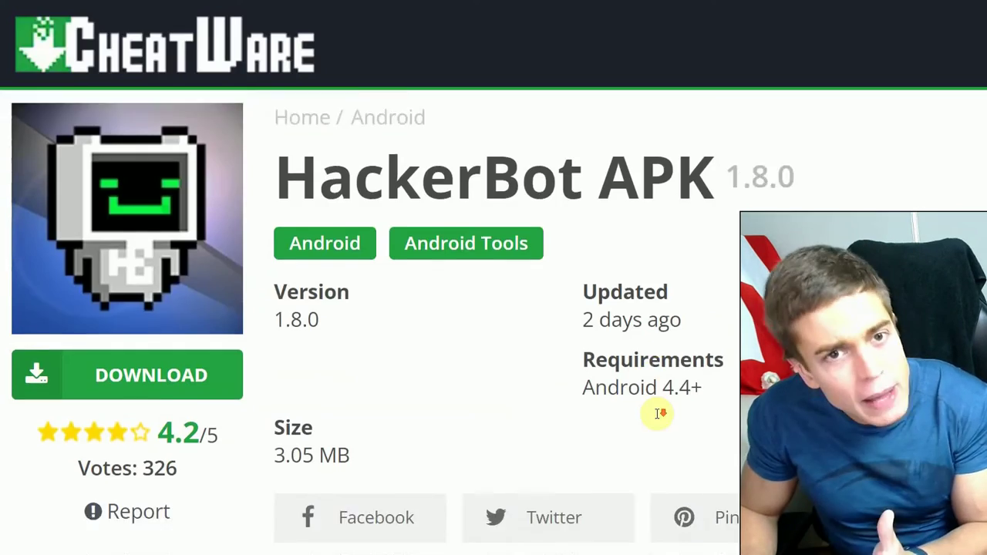
scroll(985, 58, "up", 1)
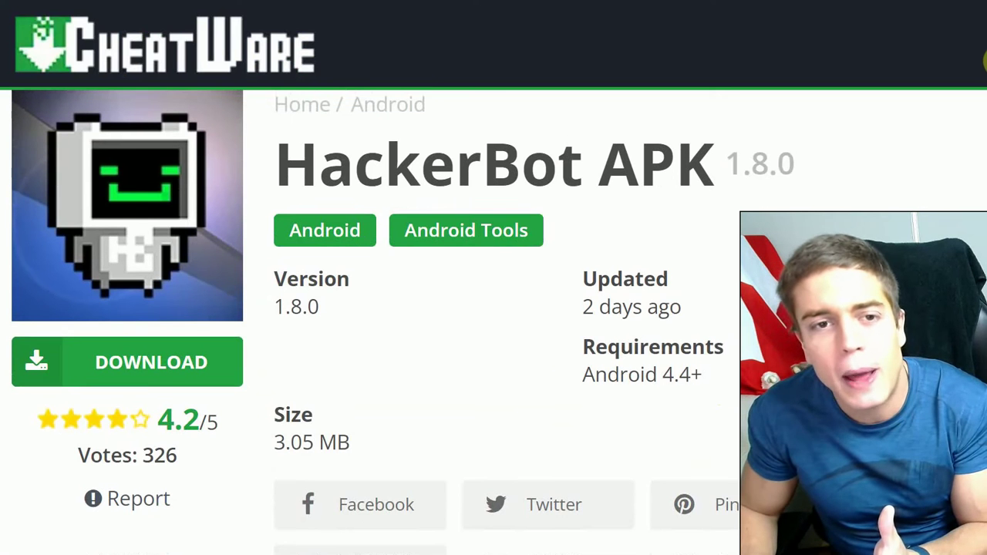
scroll(985, 58, "down", 1)
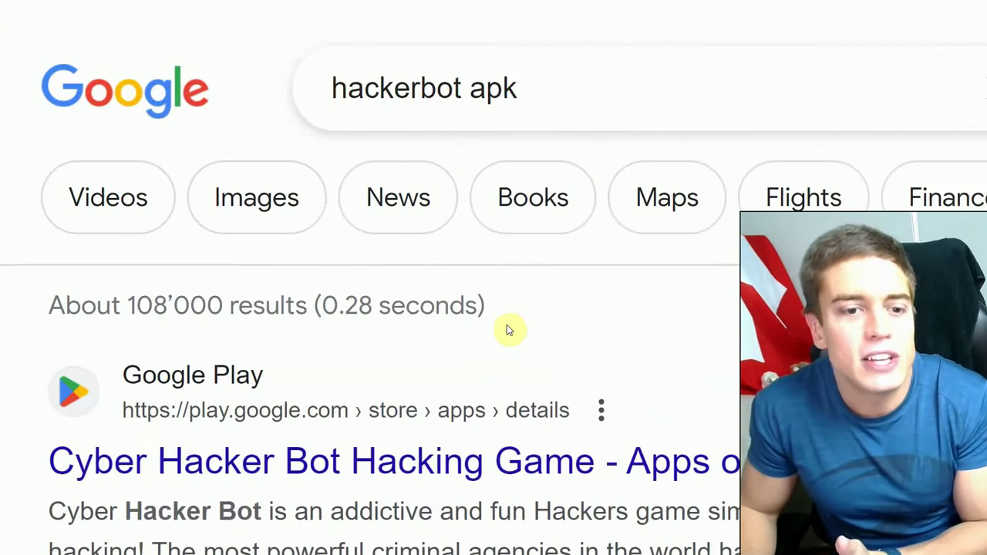
- Compare the Google results for "hackerbot apk" from malavida.com, YouTube, APK Home, CheatWare.net, softgoza.net and apkmody as download sources
scroll(507, 328, "down", 8)
scroll(507, 326, "up", 1)
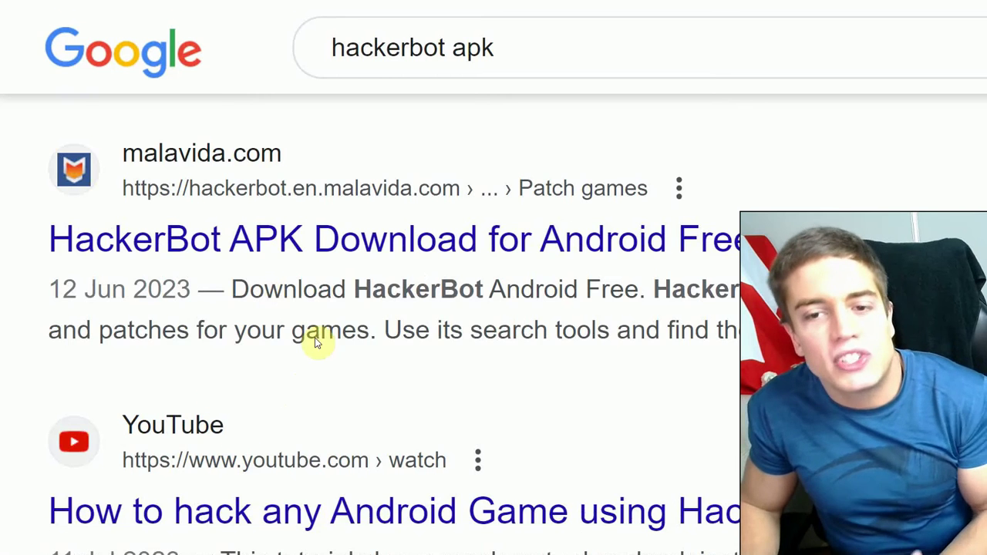
scroll(322, 322, "down", 2)
scroll(392, 209, "up", 1)
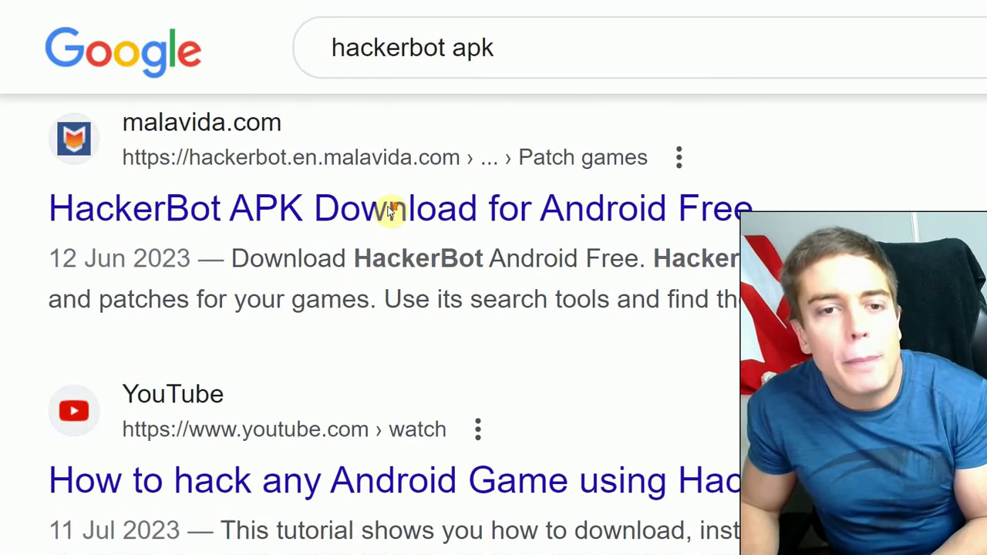
scroll(378, 253, "down", 9)
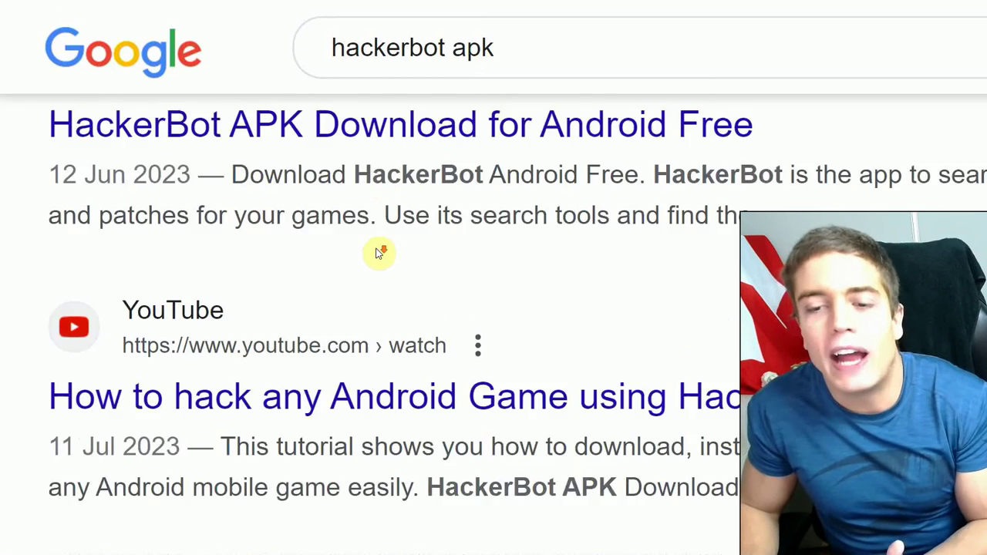
scroll(370, 253, "down", 5)
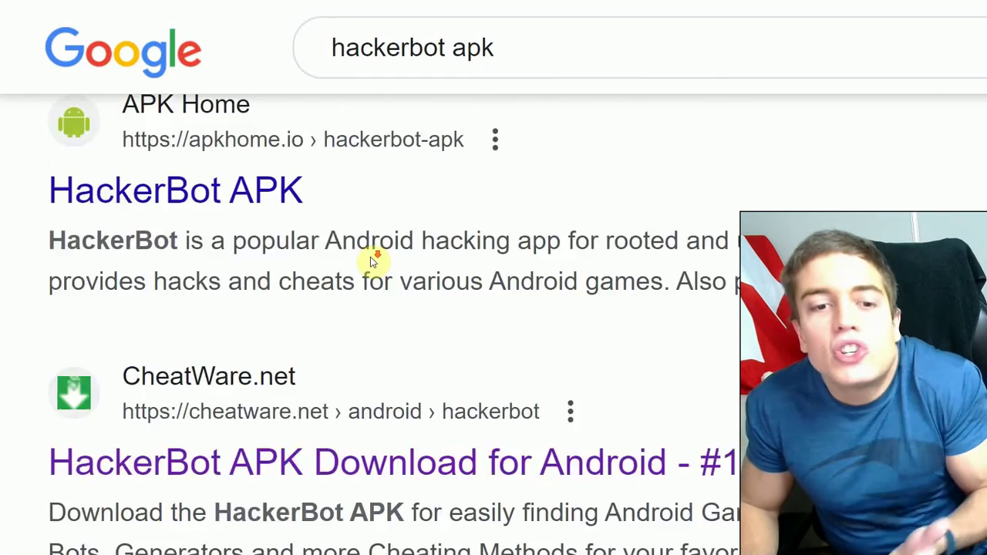
scroll(357, 279, "down", 4)
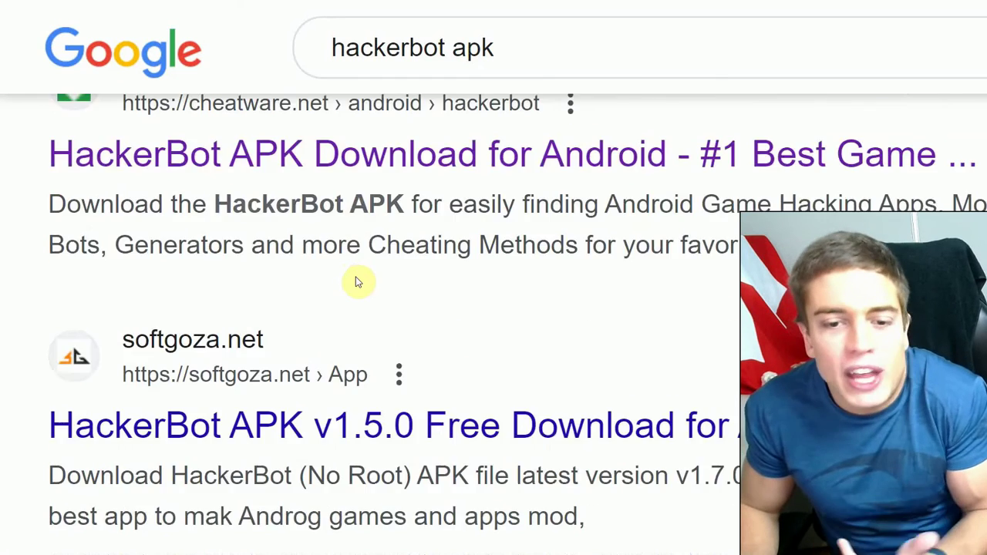
scroll(354, 278, "down", 2)
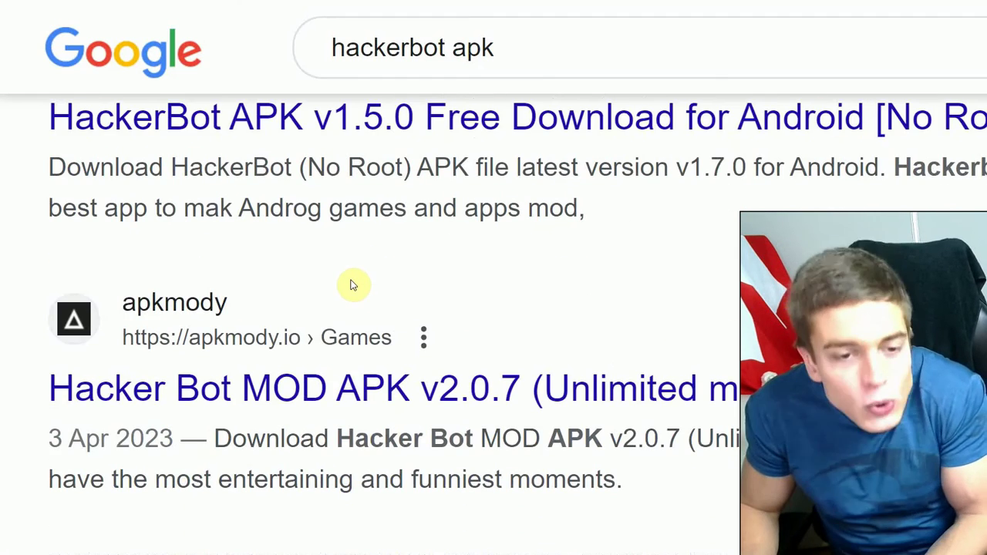
- Go back over the softgoza.net and YouTube results for "hackerbot apk" on Google
scroll(353, 284, "up", 15)
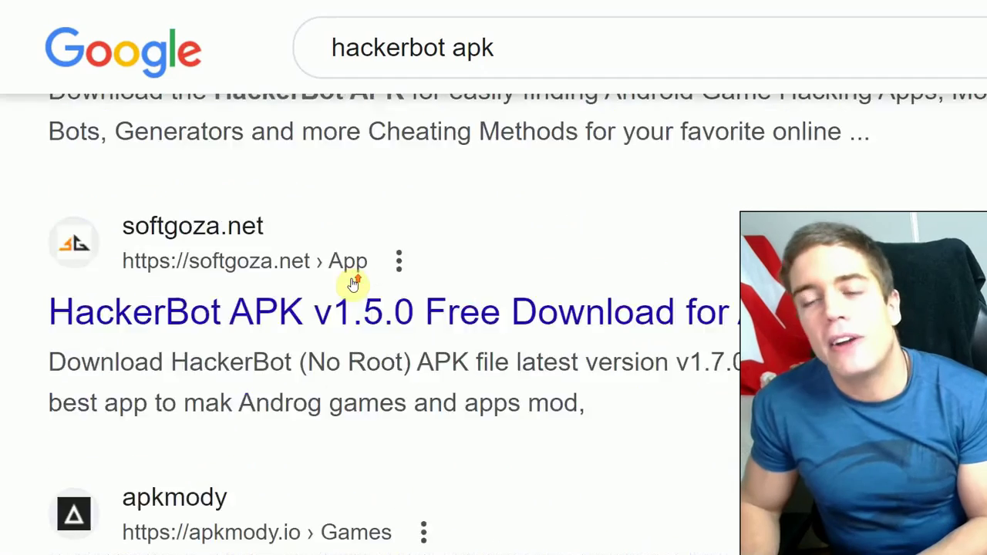
scroll(353, 279, "up", 8)
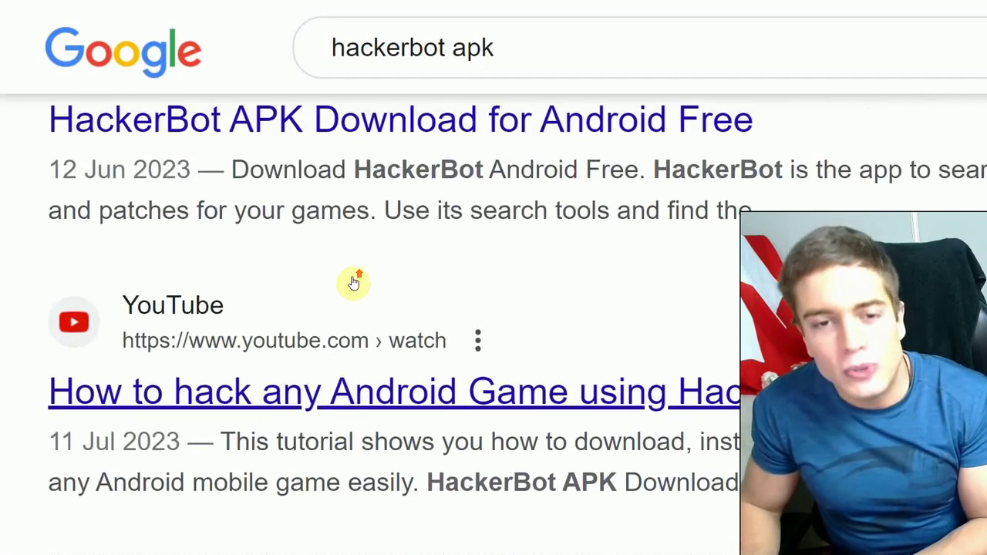
scroll(355, 278, "down", 1)
scroll(355, 278, "up", 4)
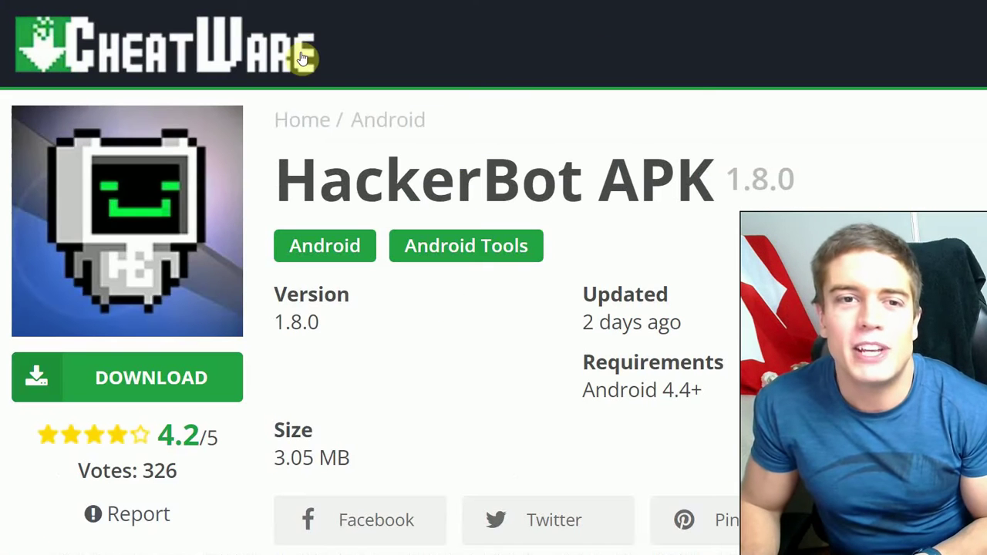
- Open the CheatWare home page and look over its top rated apps, such as HackerBot, GameGuardian and Lucky Patcher
left_click(135, 44)
scroll(407, 200, "down", 5)
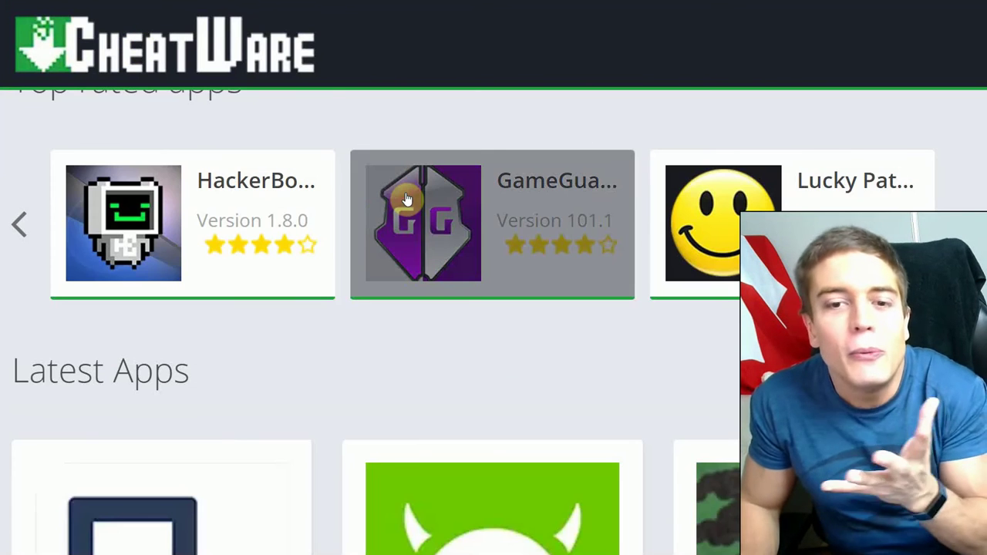
scroll(440, 243, "down", 1)
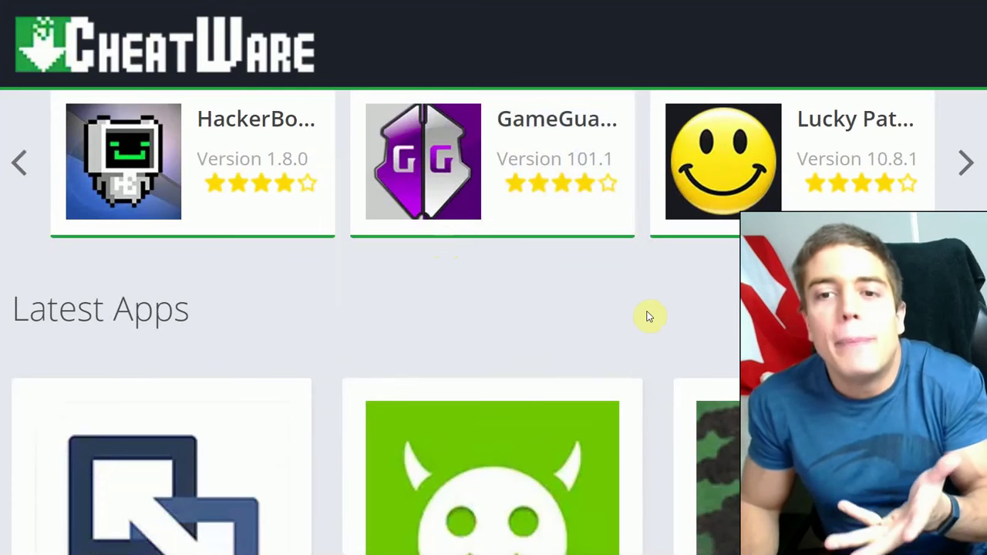
scroll(648, 315, "up", 1)
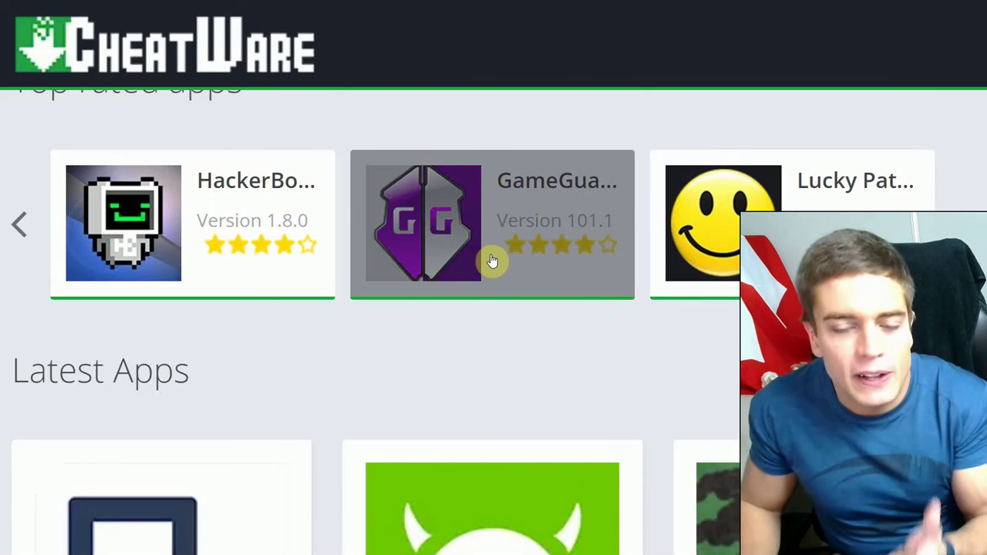
- Browse CheatWare's latest apps, including Virtual Space, HappyMod, Leo PlayCard, GameGuardian No Root, Jasi Patcher and Cheat Droid Pro
scroll(491, 249, "down", 6)
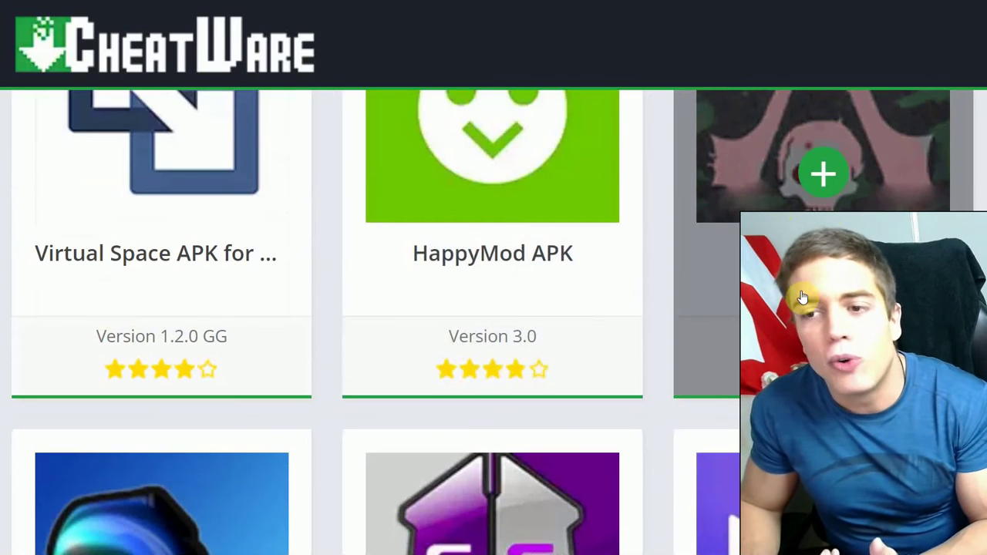
scroll(359, 411, "down", 3)
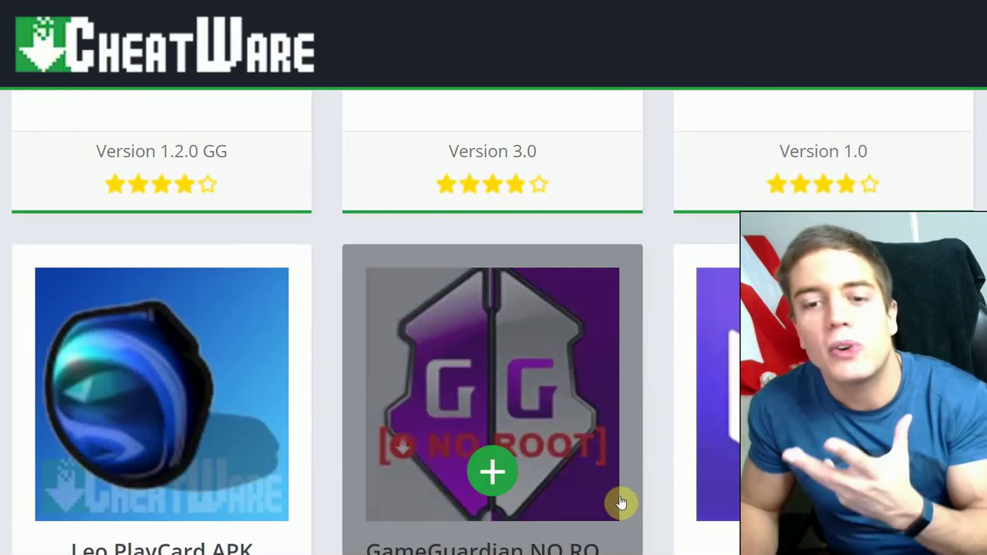
scroll(803, 432, "down", 1)
scroll(802, 432, "down", 10)
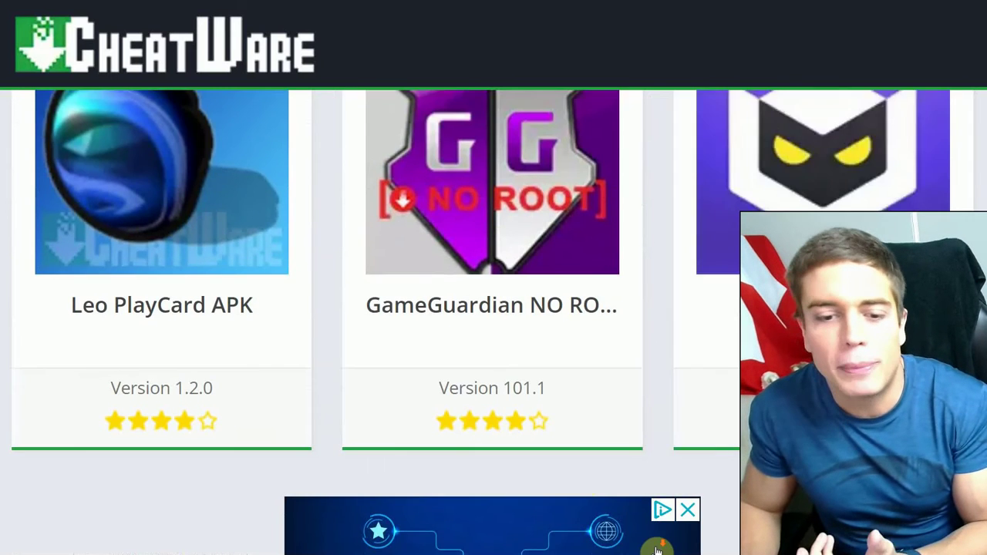
scroll(782, 438, "down", 4)
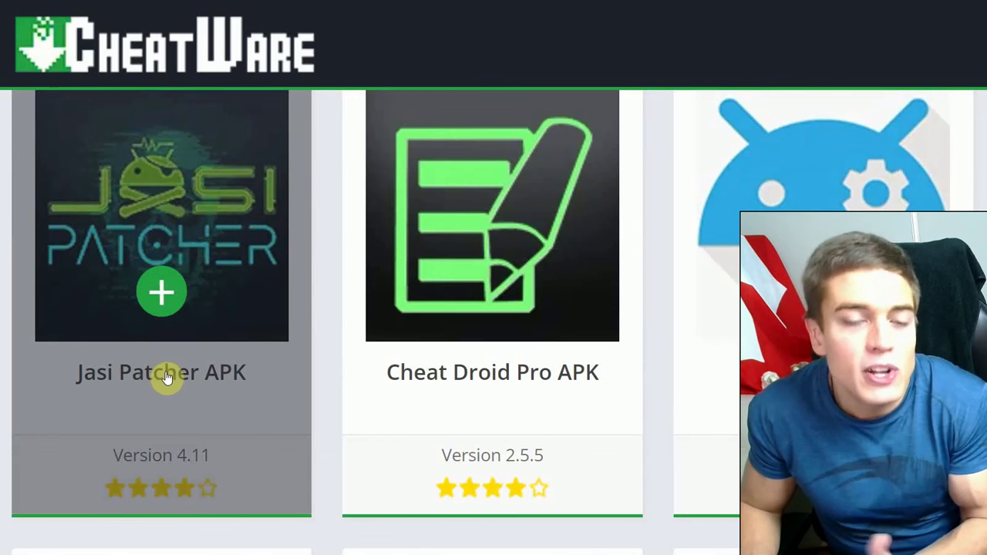
scroll(560, 365, "down", 5)
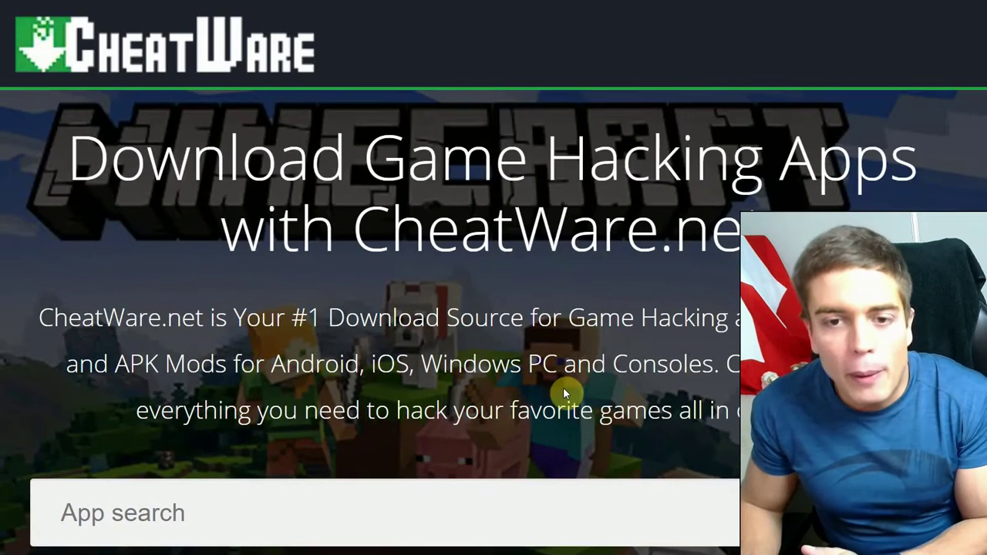
scroll(563, 388, "down", 5)
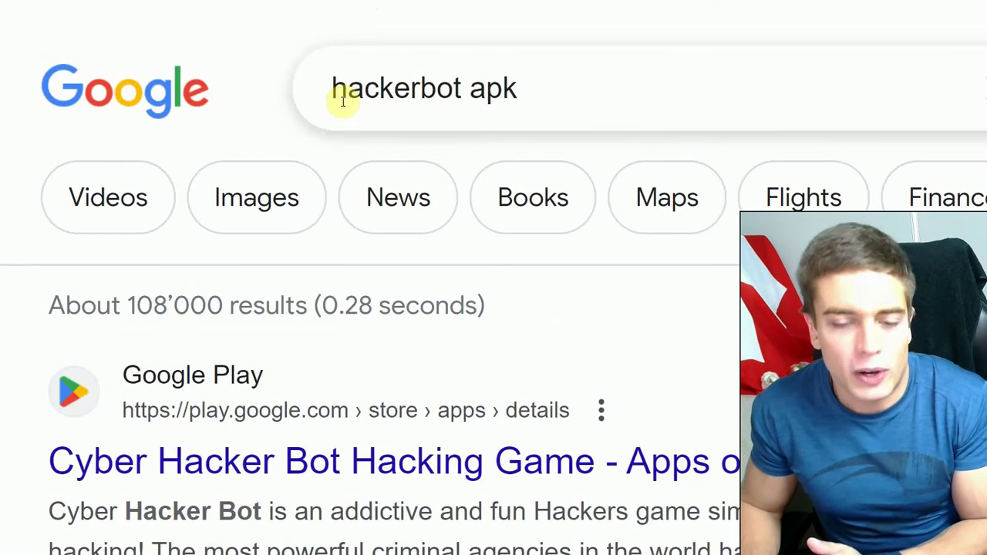
- Return to the Google search for "hackerbot apk" and skim the results from the Google Play entry onward
scroll(343, 104, "down", 6)
scroll(343, 105, "up", 1)
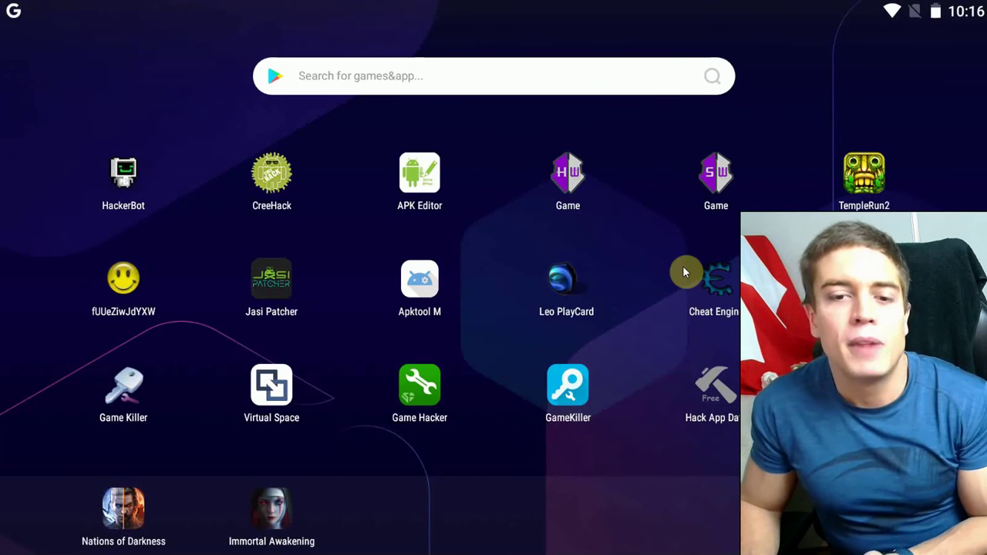
- Switch to the Android emulator, find the Tools folder among the home screens and open the device Settings
scroll(158, 268, "down", 1)
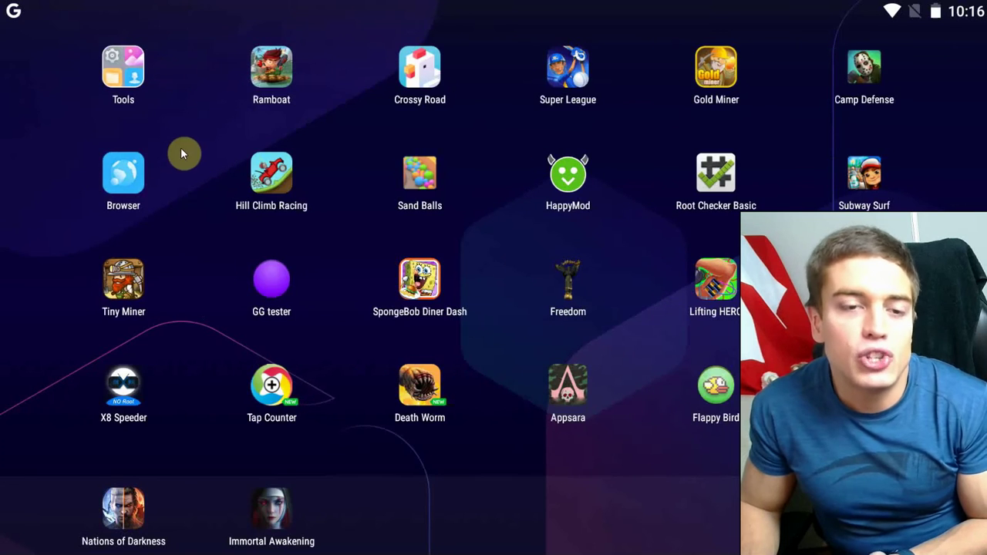
left_click_drag(180, 154, 73, 153)
left_click_drag(125, 177, 615, 247)
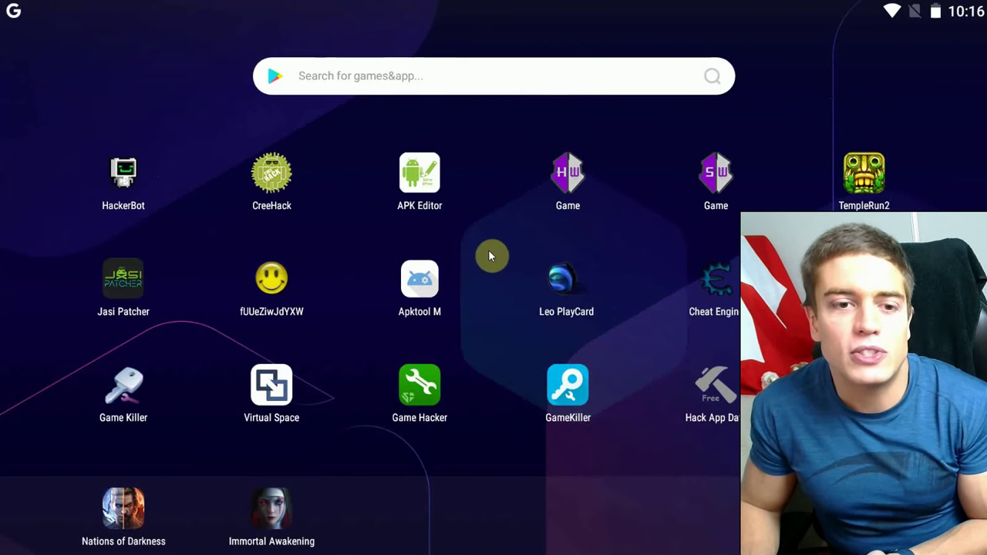
left_click_drag(489, 249, 331, 172)
left_click(119, 77)
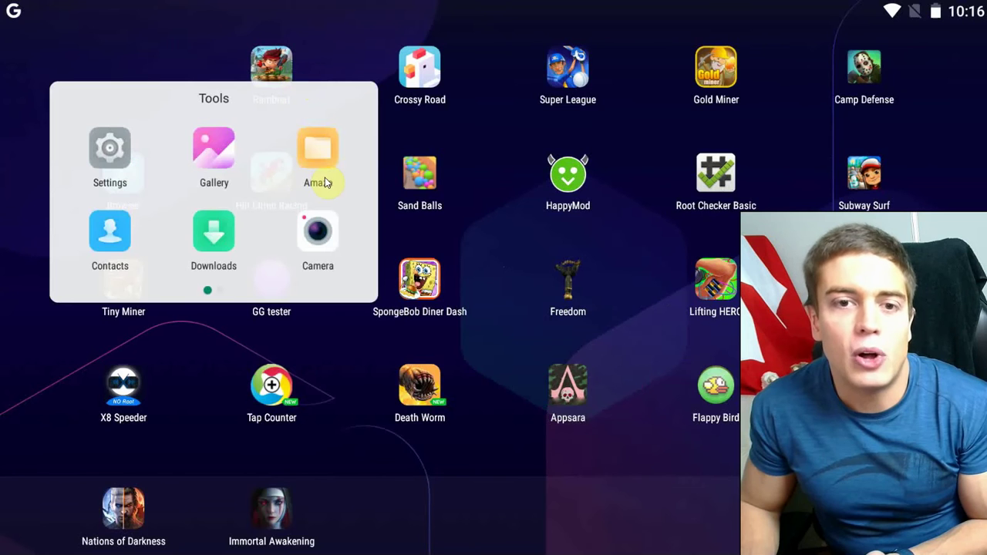
left_click(100, 158)
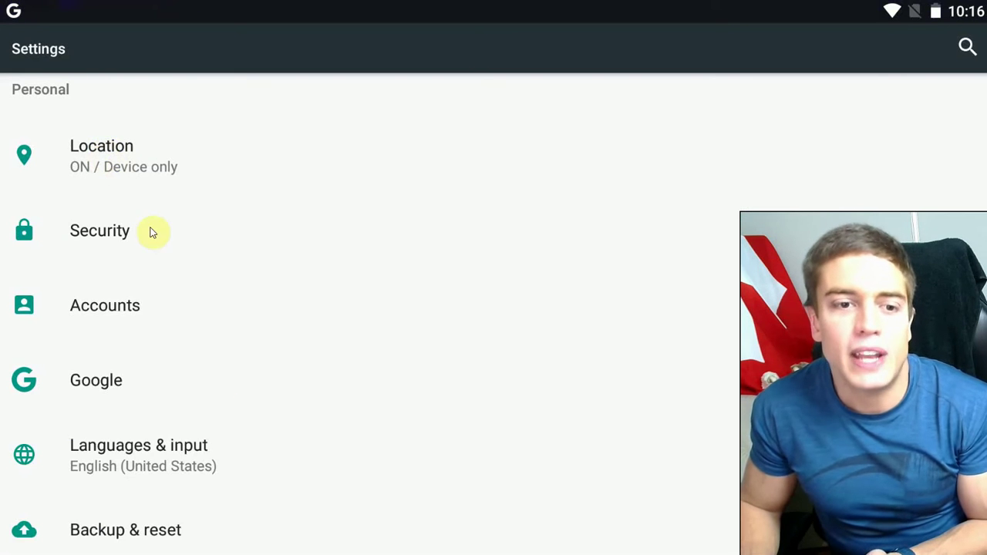
- Open the Security settings in the Personal section and go through the security options
scroll(243, 198, "down", 5)
left_click_drag(324, 221, 311, 498)
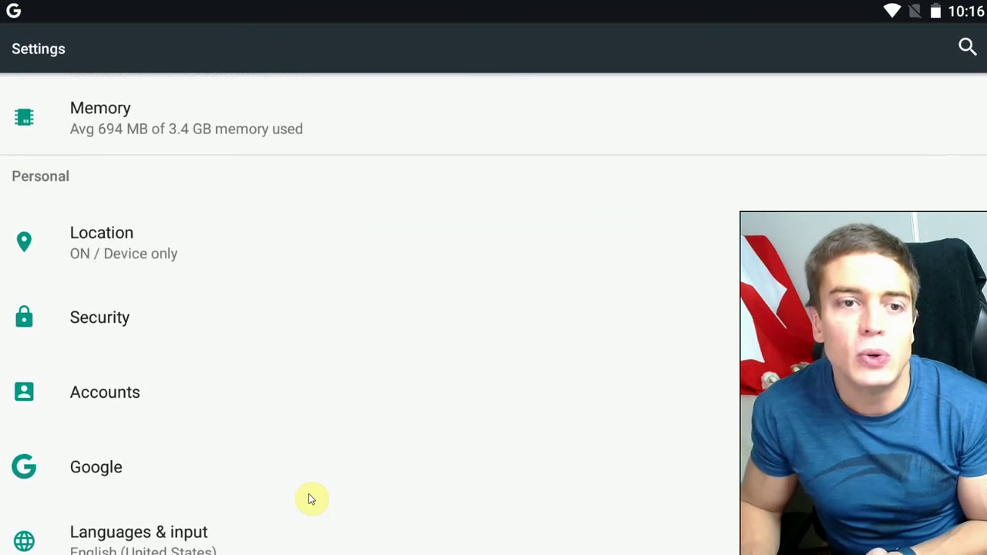
left_click(190, 321)
left_click_drag(532, 389, 447, 92)
left_click_drag(599, 311, 535, 98)
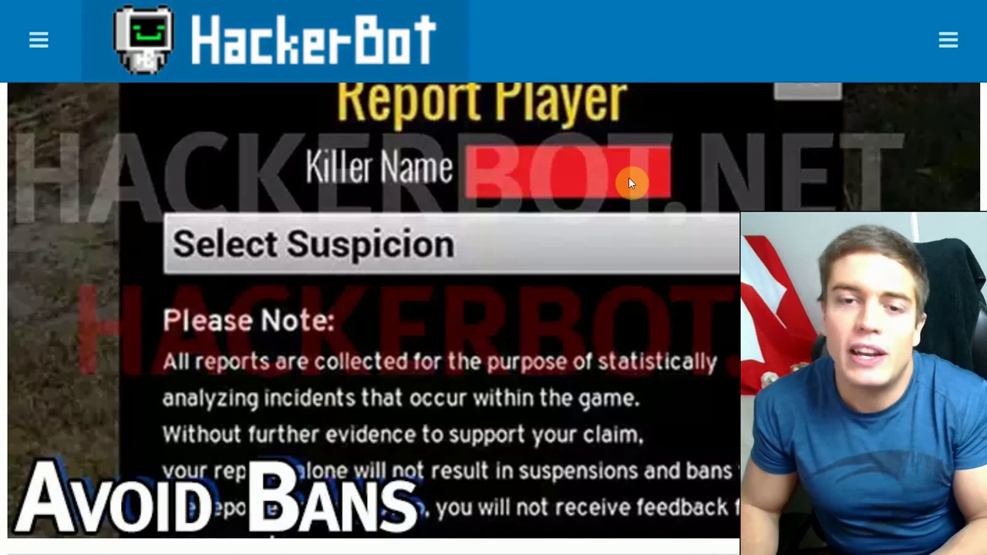
- Switch to the HackerBot article on game hacking safety and skim from the Avoid Bans image back to the title
scroll(629, 179, "down", 3)
scroll(629, 179, "up", 4)
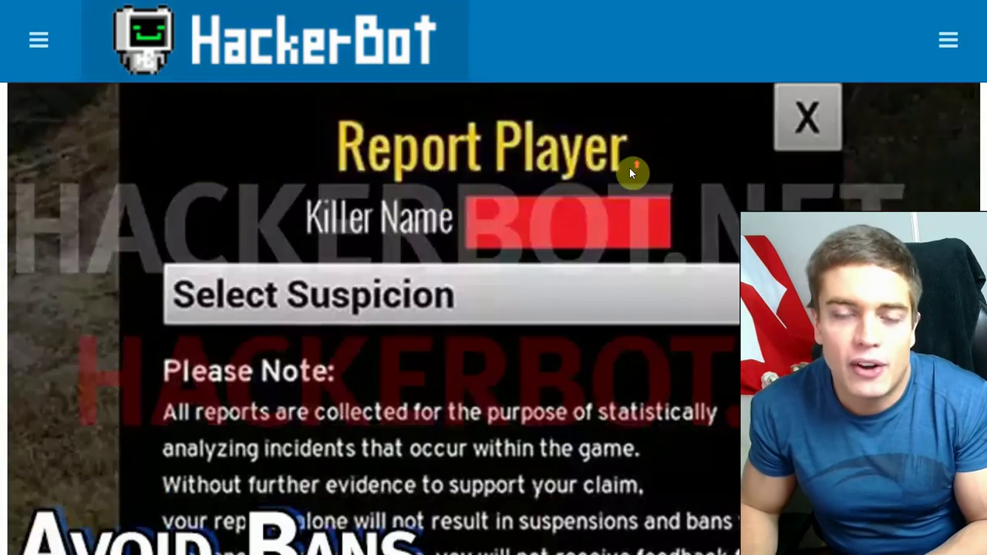
scroll(628, 166, "up", 15)
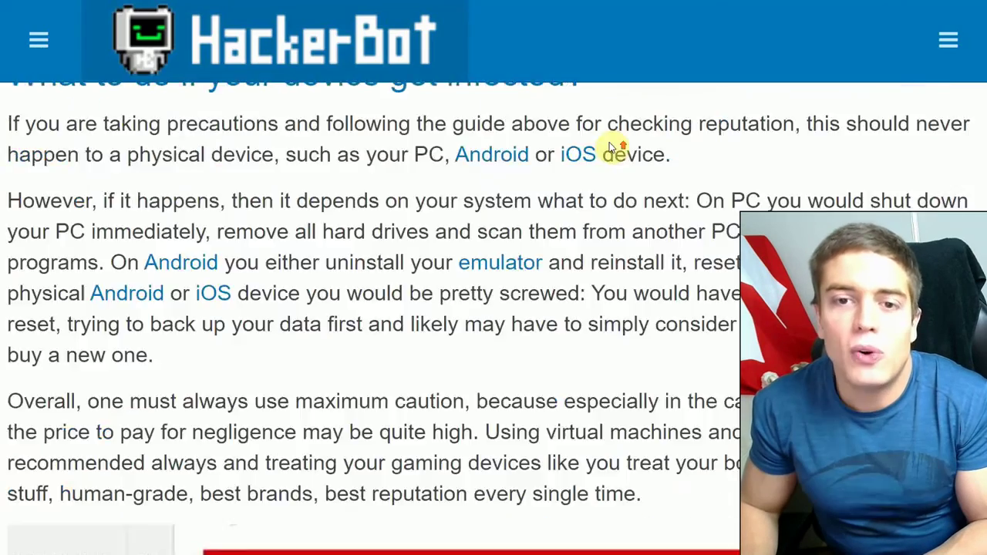
scroll(609, 142, "up", 5)
scroll(610, 142, "down", 2)
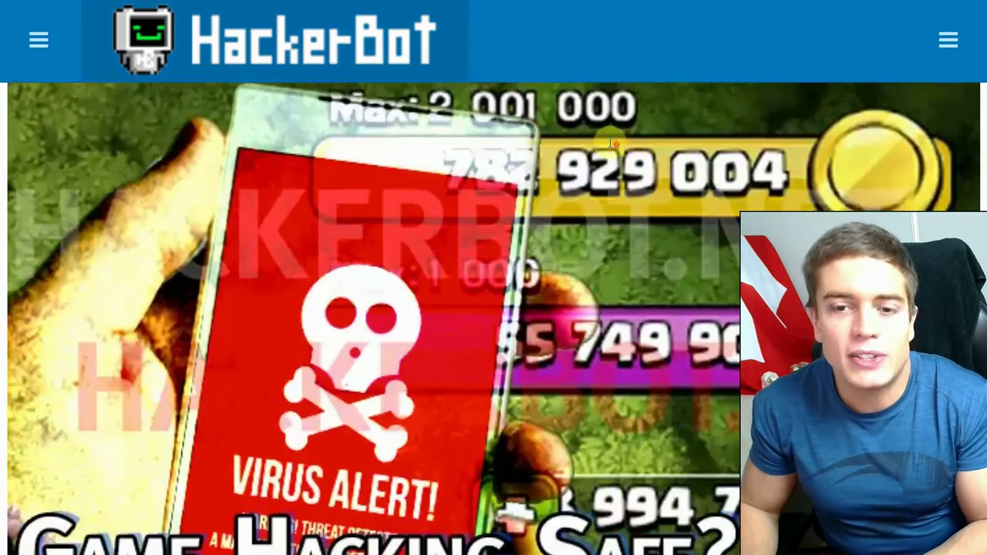
scroll(606, 92, "up", 2)
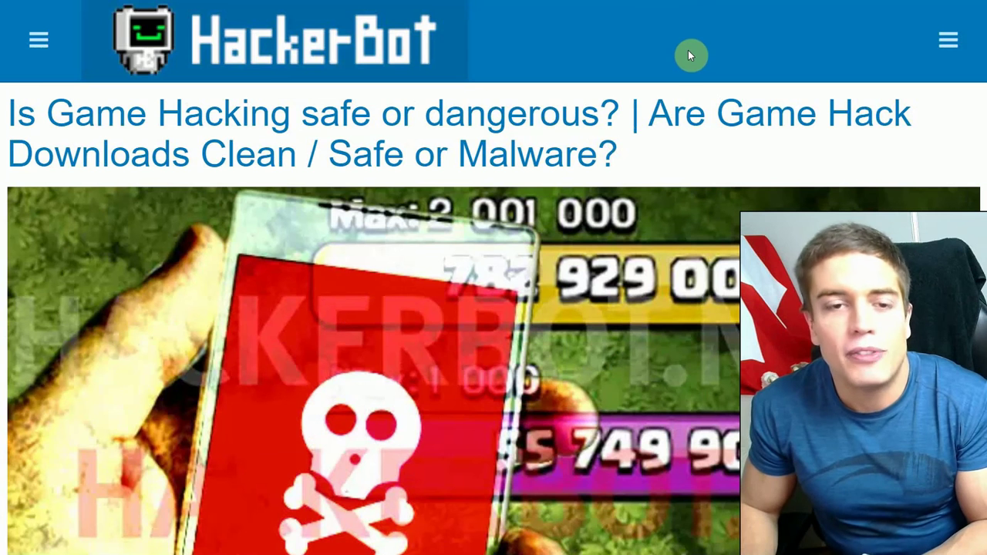